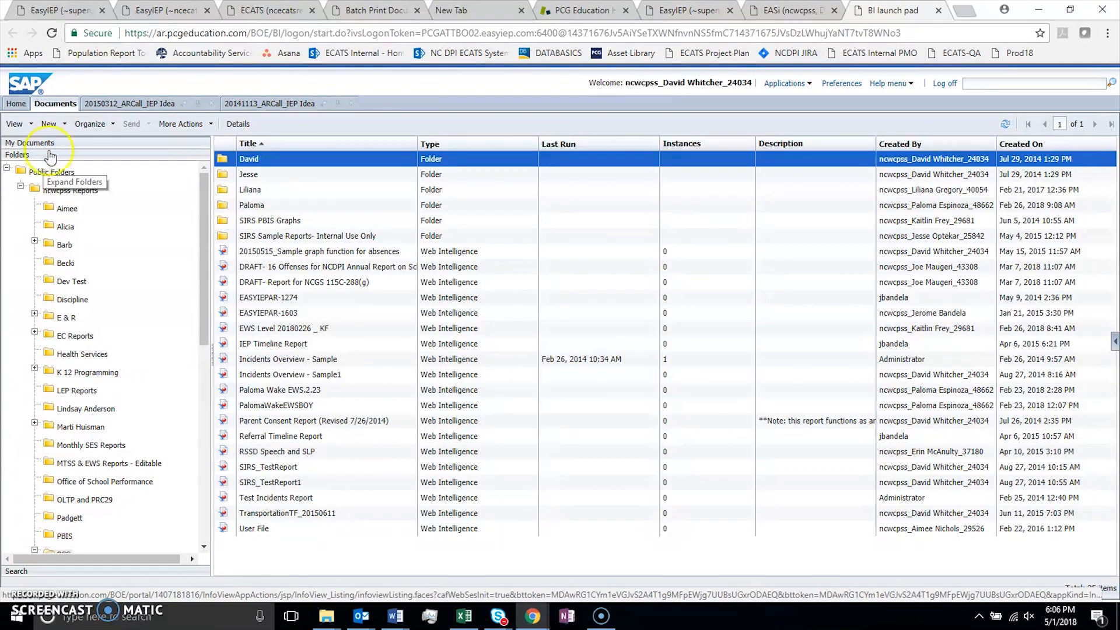
Show the personal My Favorites documents and view the kinds of new items that can be created there
click(35, 143)
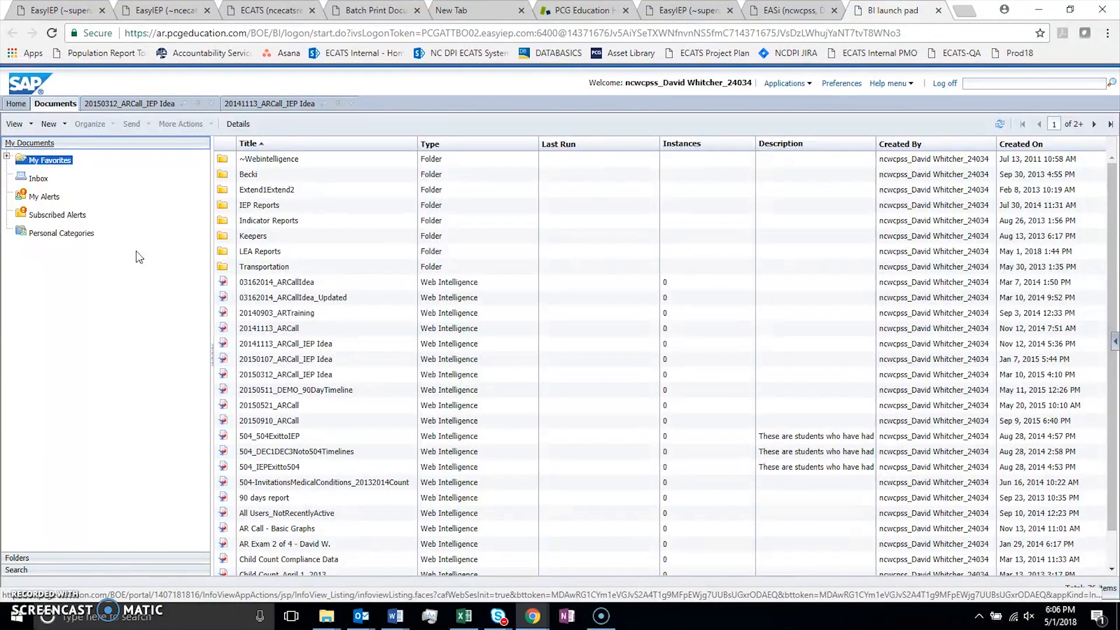
click(59, 126)
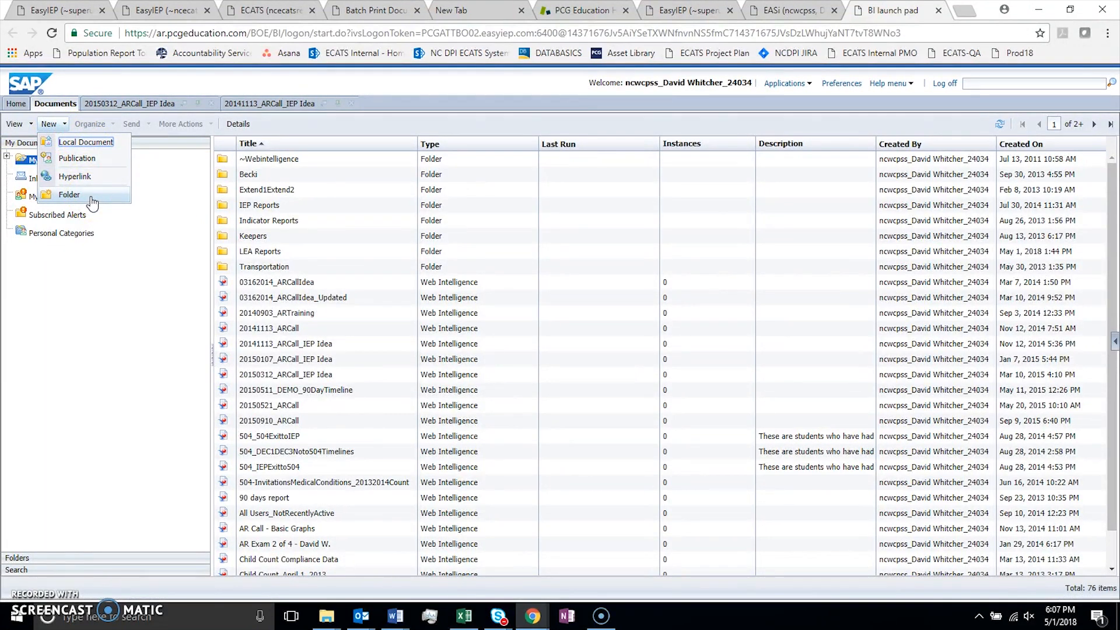
click(101, 275)
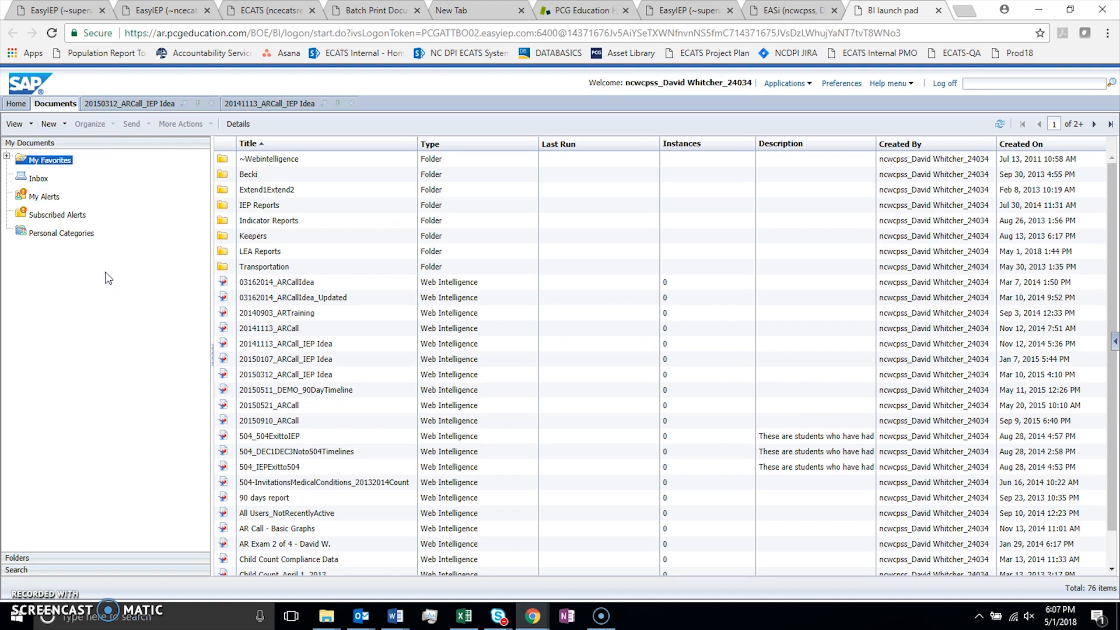
Start a new Web Intelligence document based on the EasyIEP NCWCPSS V1.1 universe, and close its query without running it
click(15, 105)
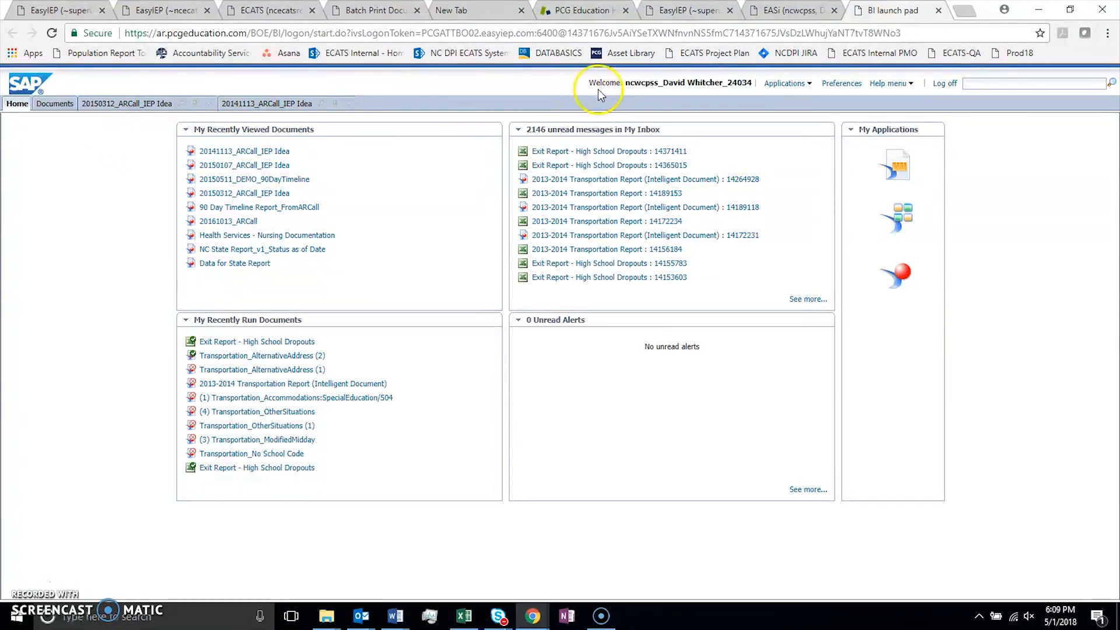
click(797, 90)
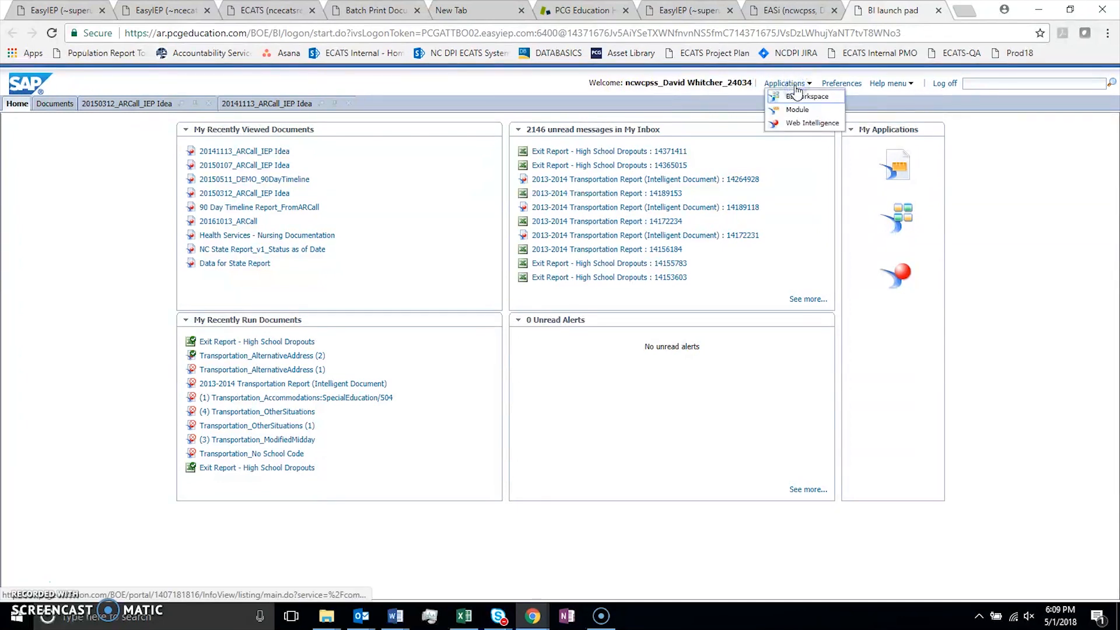
click(803, 123)
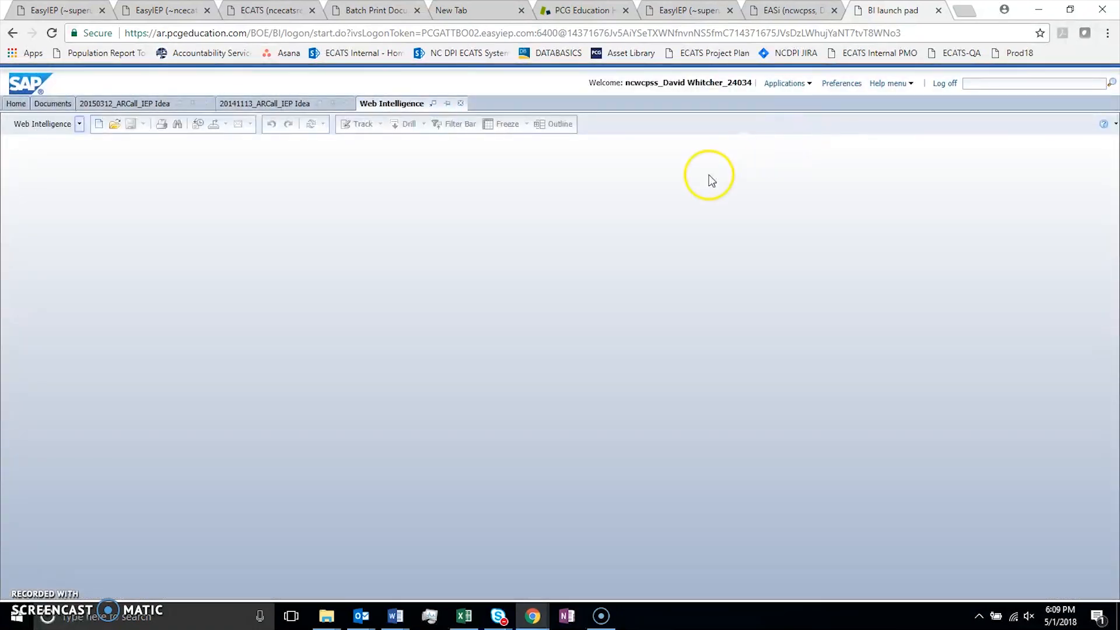
click(100, 134)
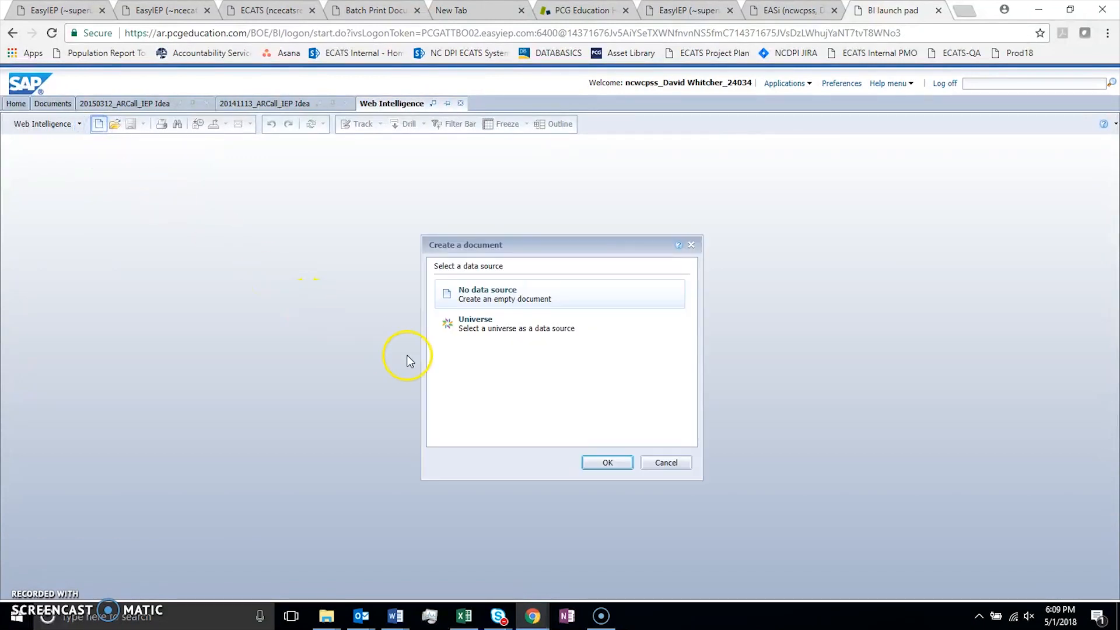
click(488, 336)
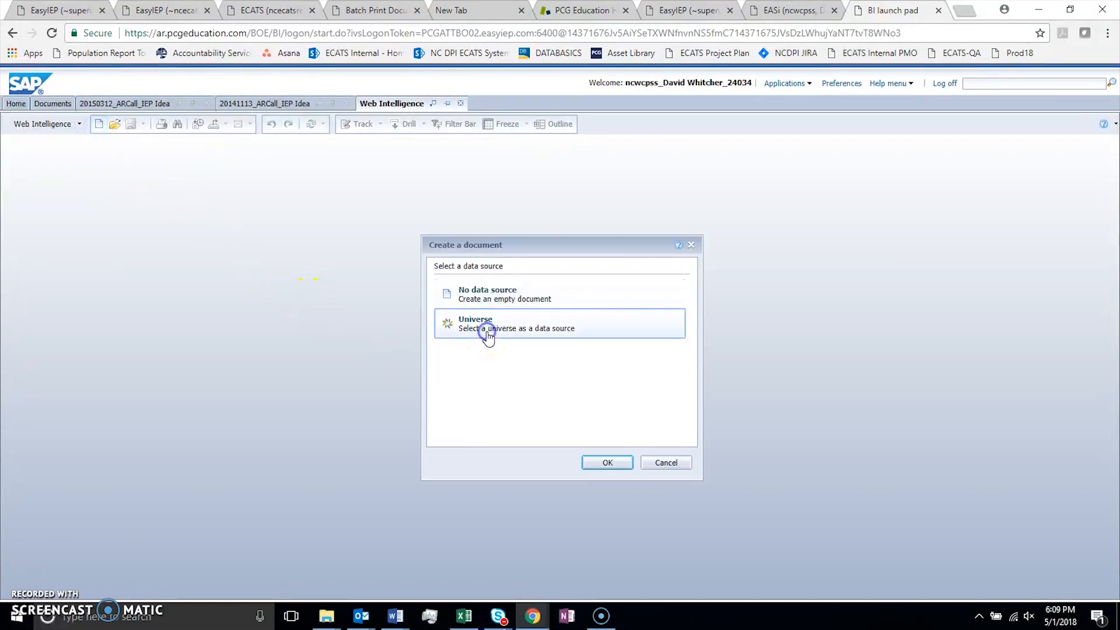
click(601, 463)
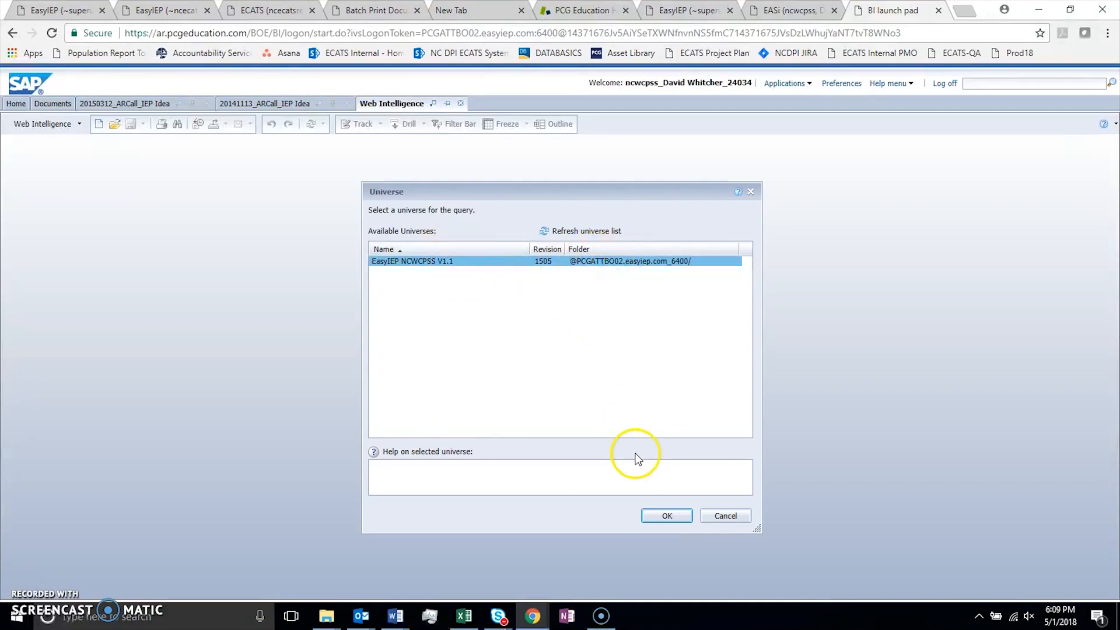
click(677, 519)
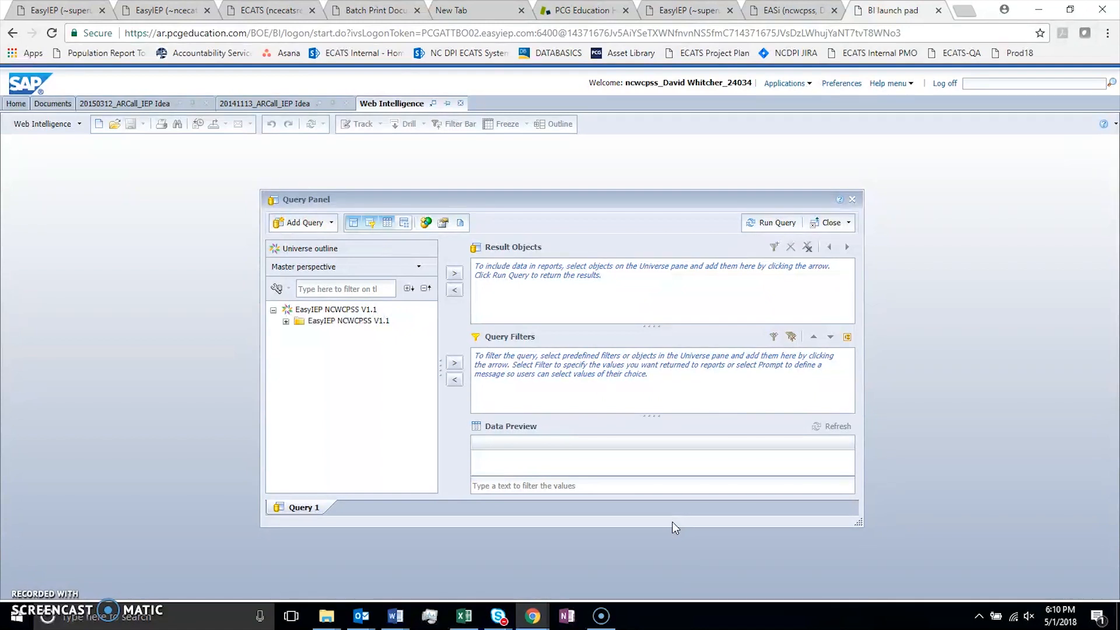
click(854, 199)
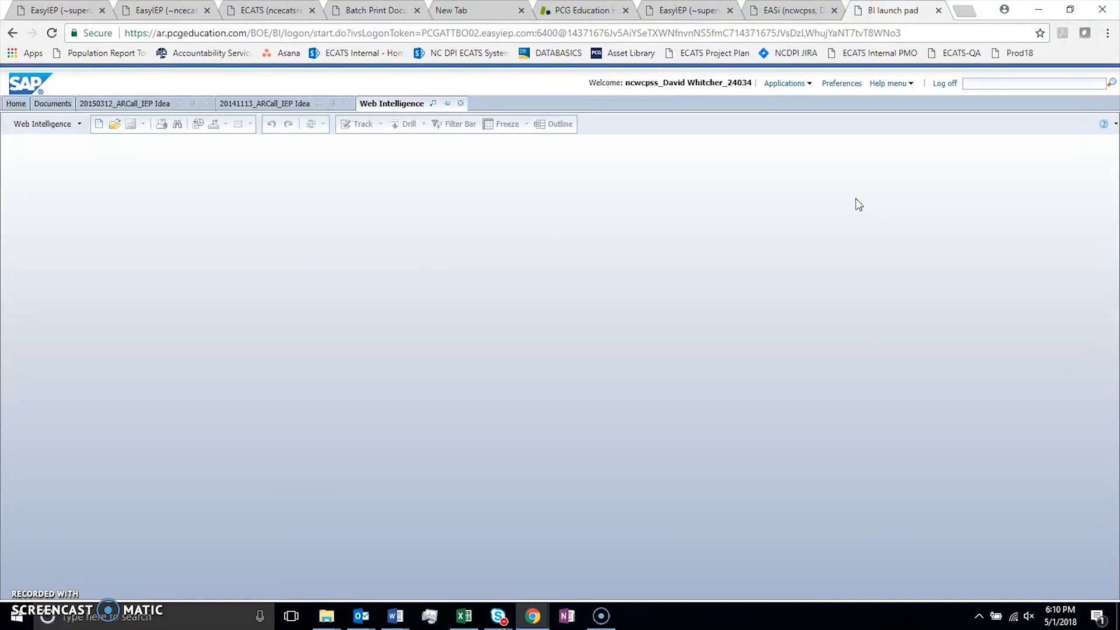
click(744, 192)
Start refreshing the End Date Within 90 Days report in 20150312_ARCall_IEP Idea and load the available event types for its prompt
click(121, 102)
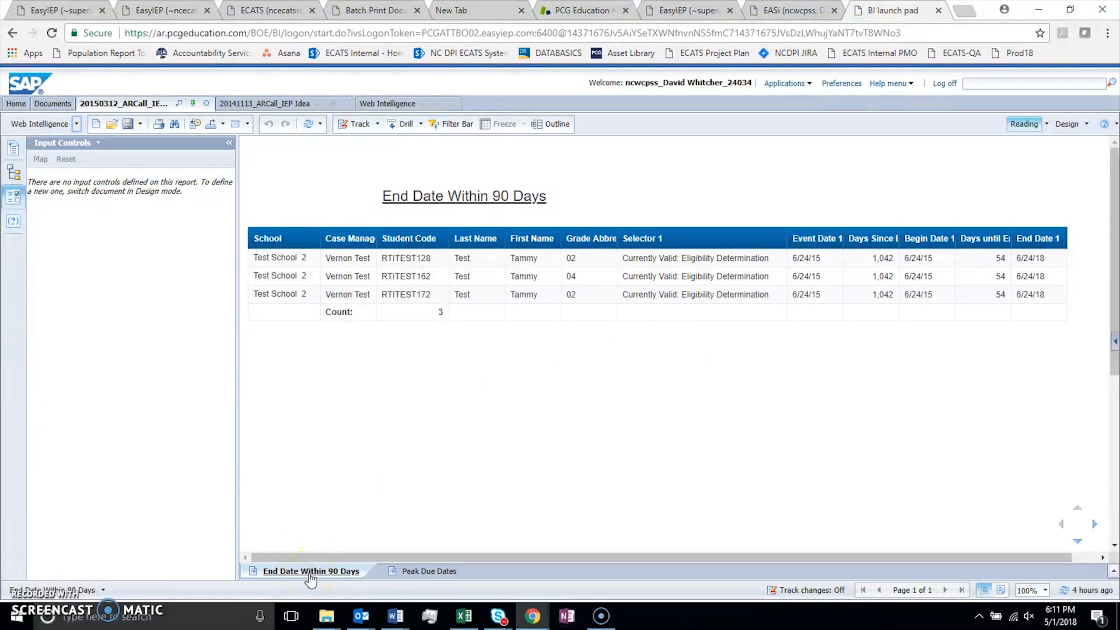
click(347, 563)
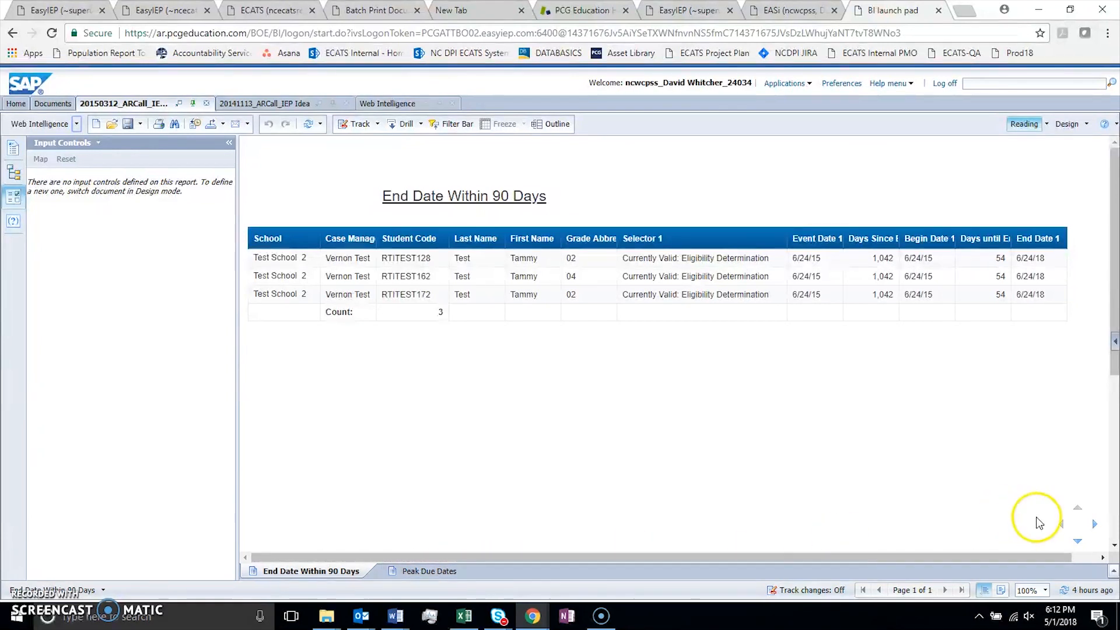
click(1086, 594)
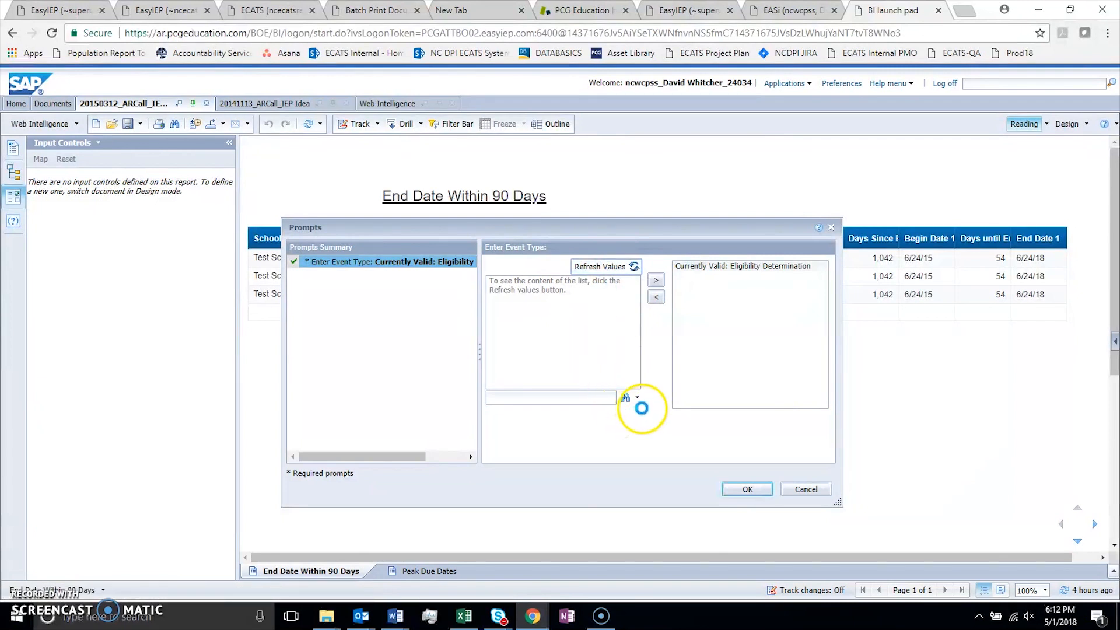
click(640, 408)
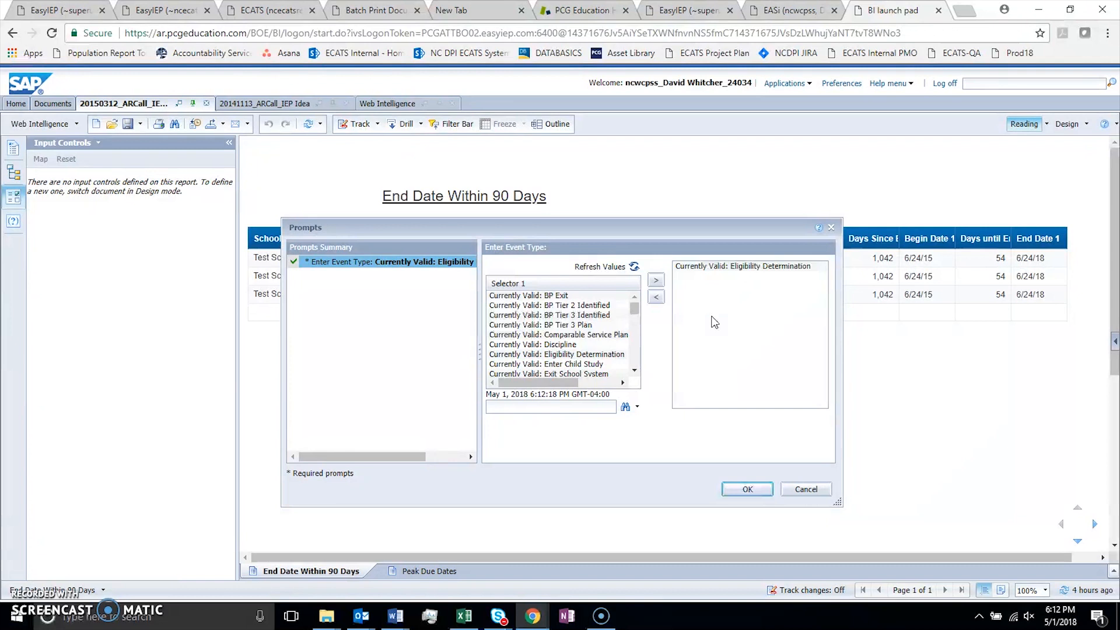
Replace the selected event type Currently Valid: Eligibility Determination with Currently Valid: IEP and run the report refresh
click(634, 370)
click(634, 370)
click(635, 370)
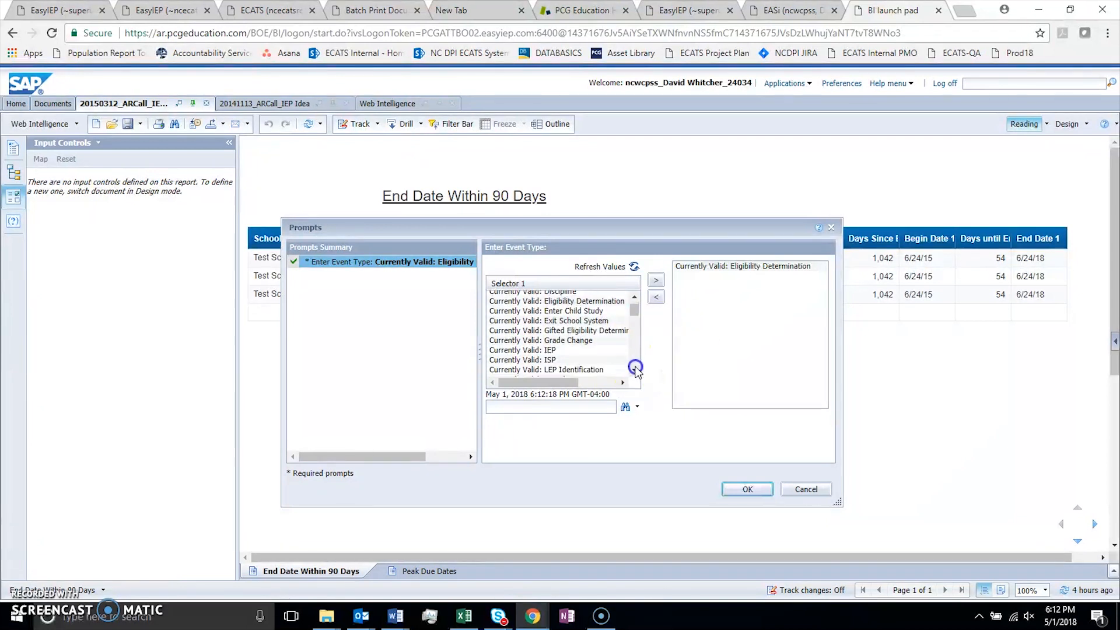
click(584, 348)
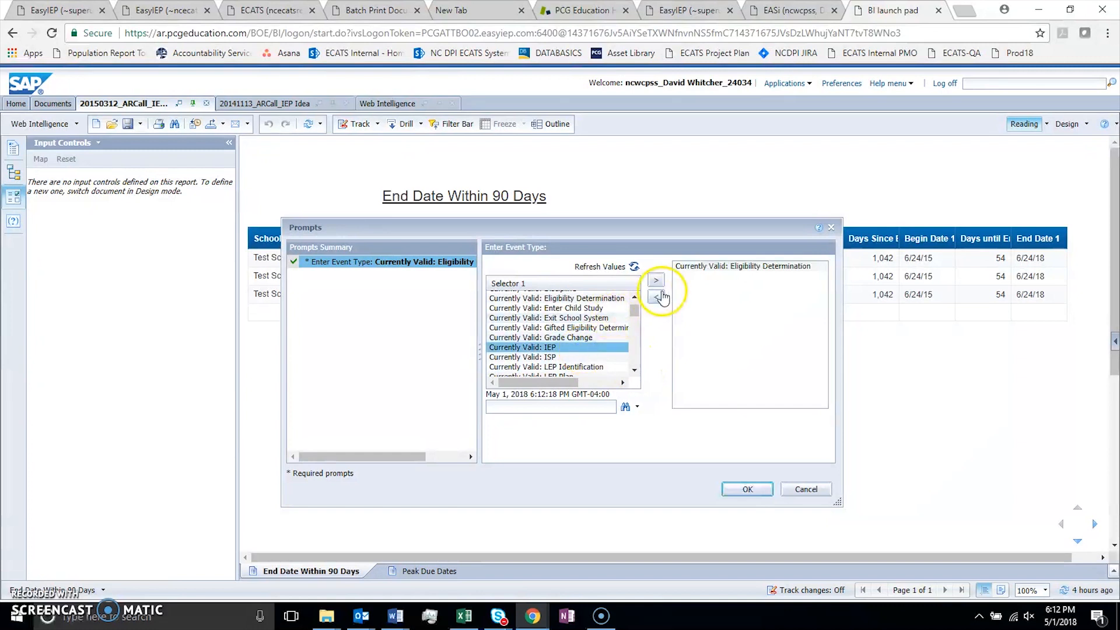
click(656, 281)
click(712, 266)
click(656, 297)
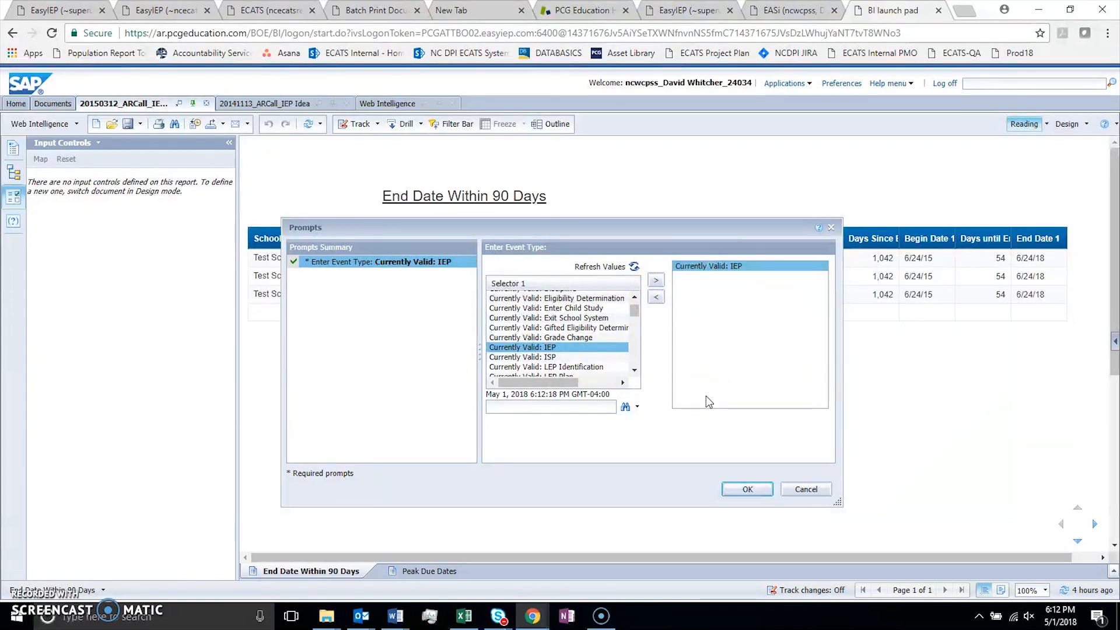
click(742, 489)
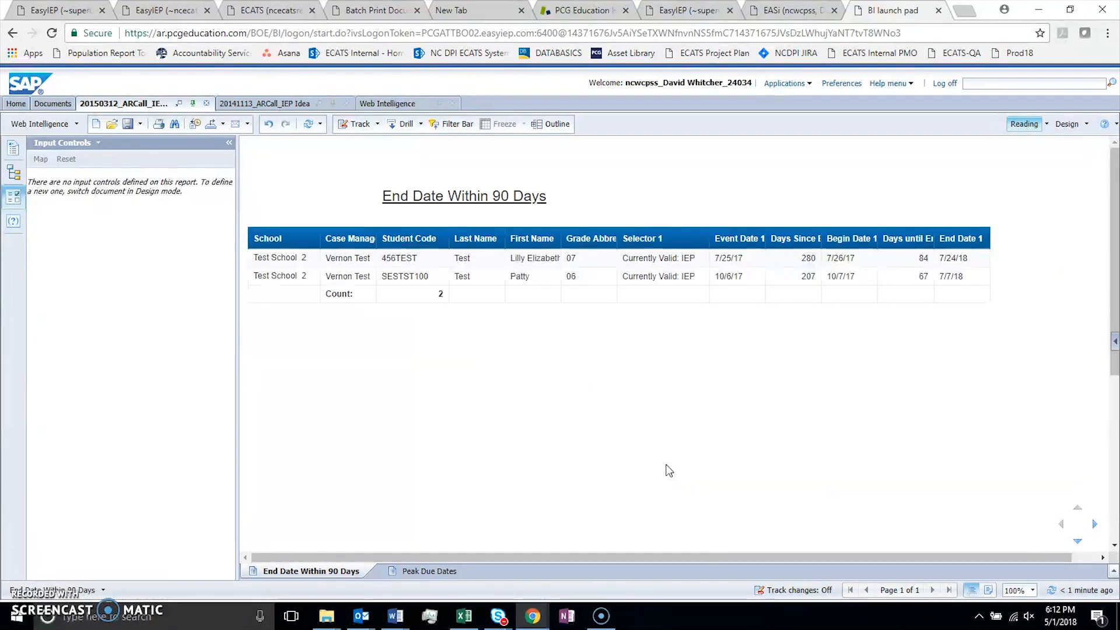
click(523, 442)
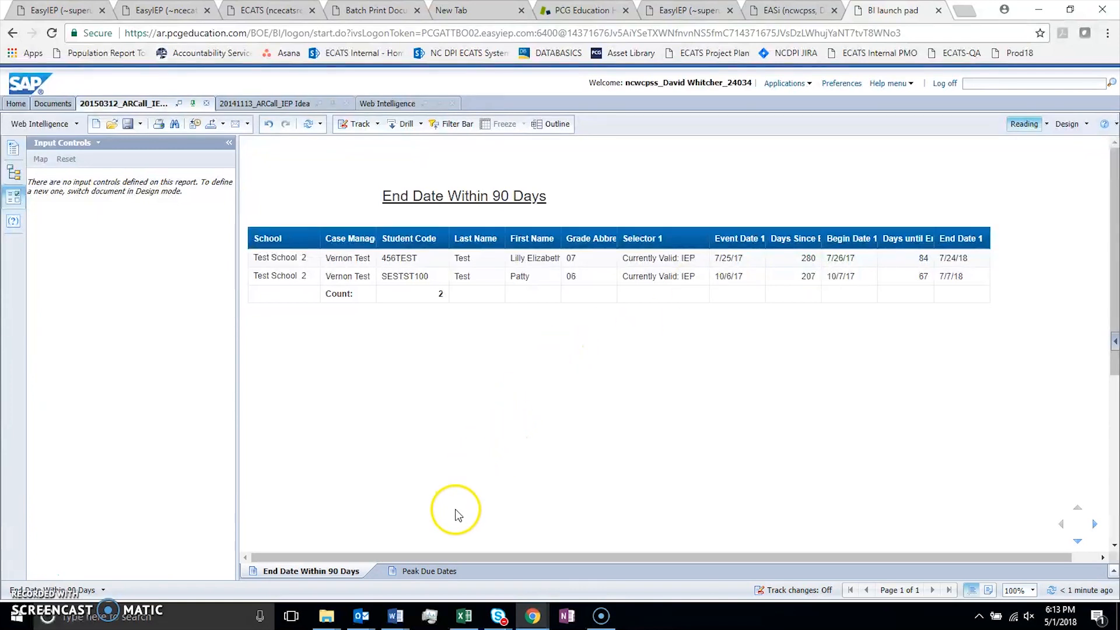
Open the Peak Due Dates report and examine the student counts by end date month and year in its first chart
click(428, 570)
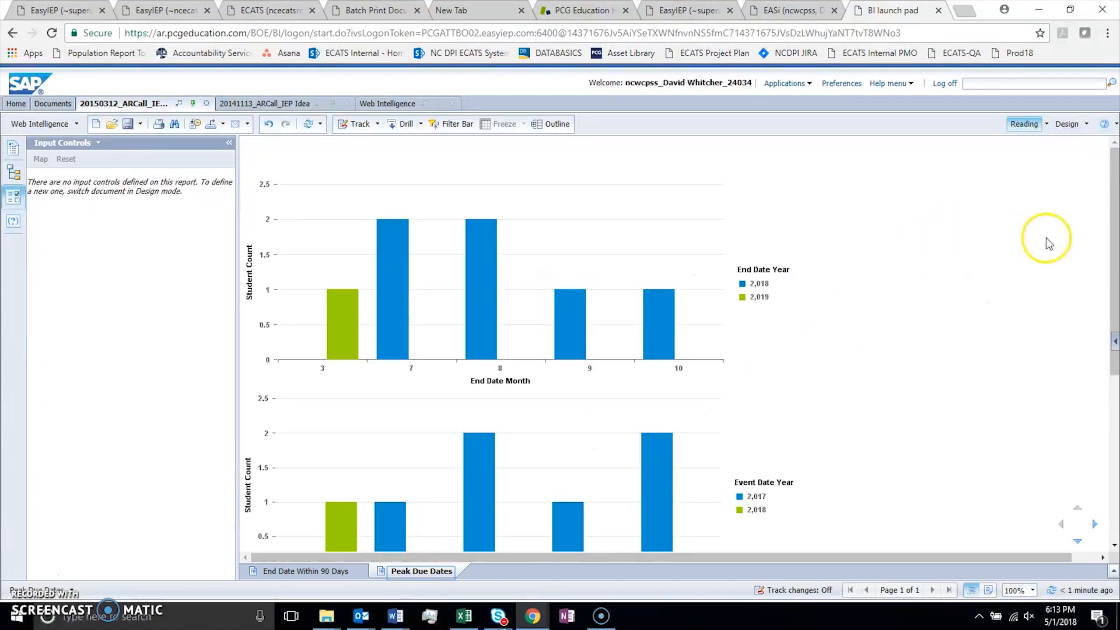
drag(1112, 211, 1112, 226)
mouse_move(404, 225)
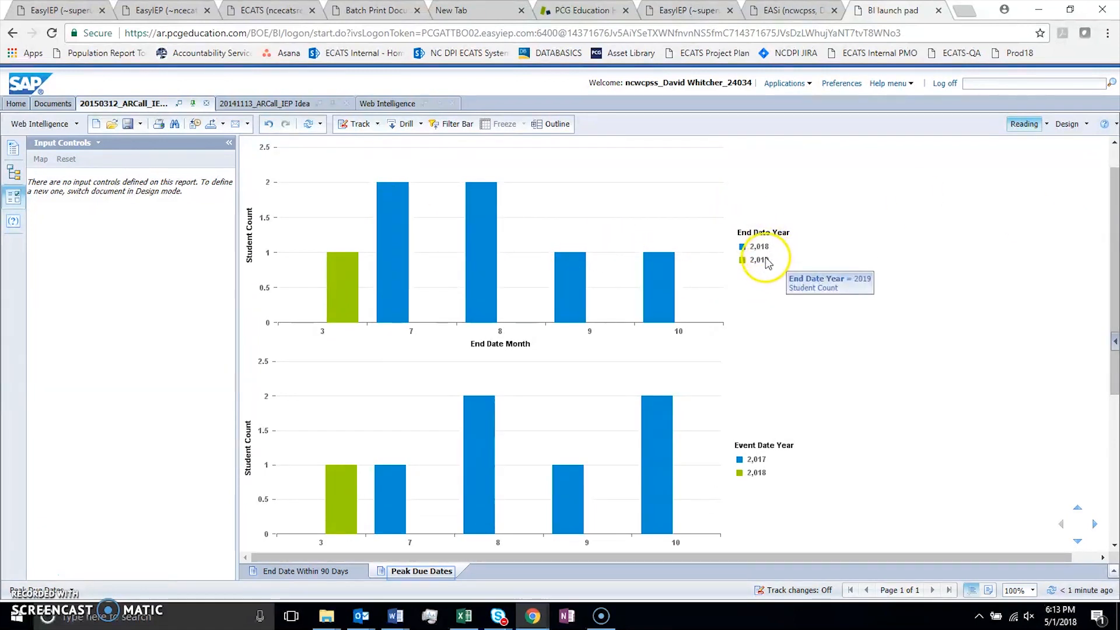
mouse_move(395, 273)
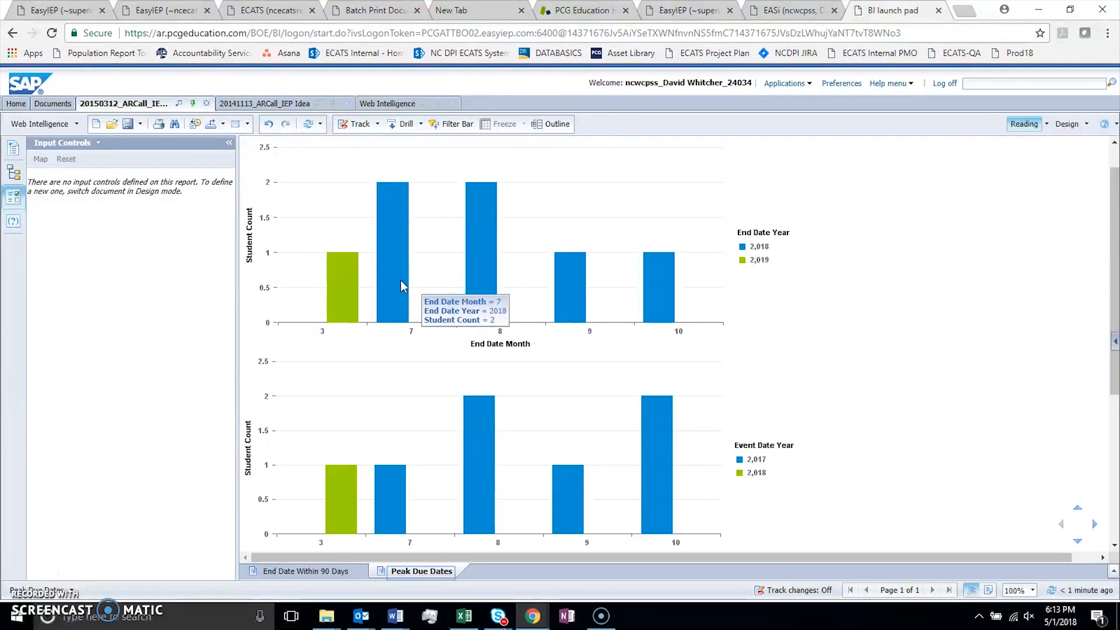
click(407, 287)
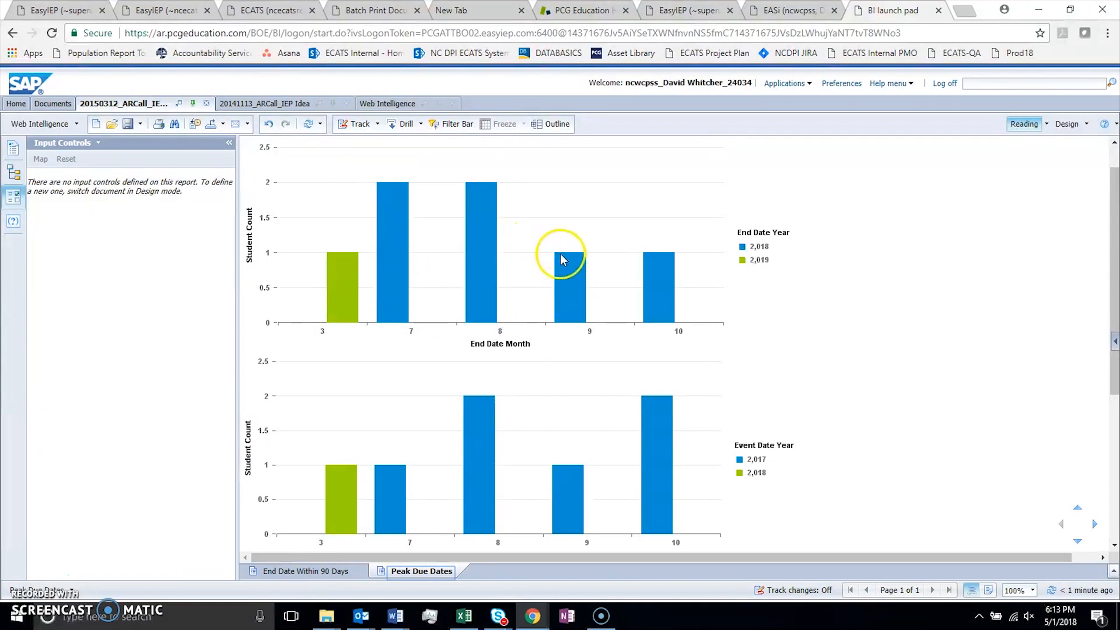
mouse_move(653, 269)
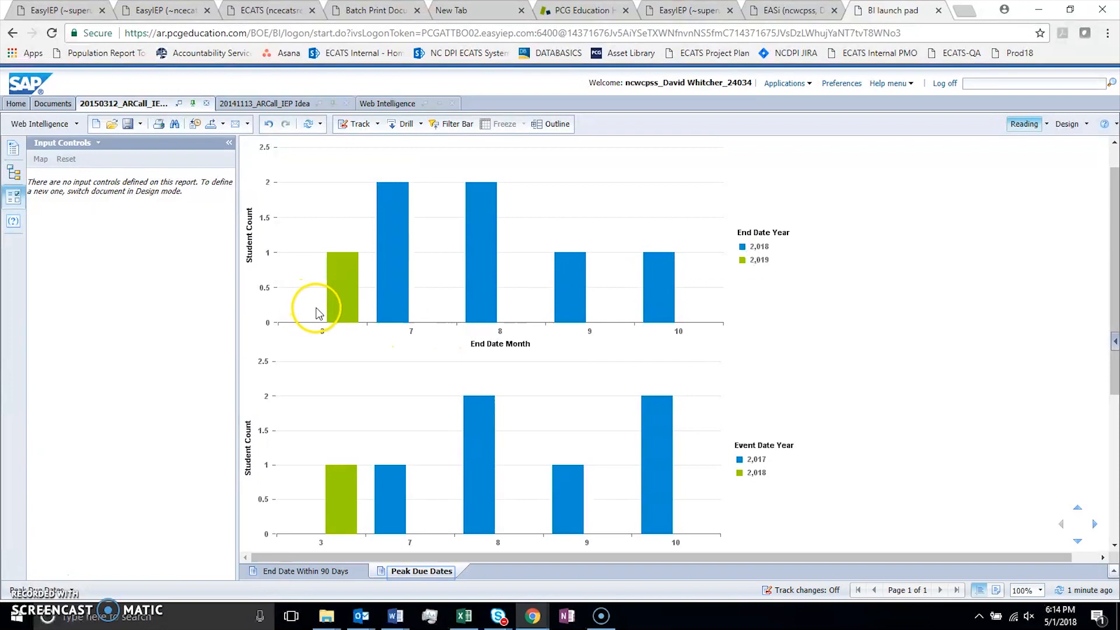
mouse_move(329, 307)
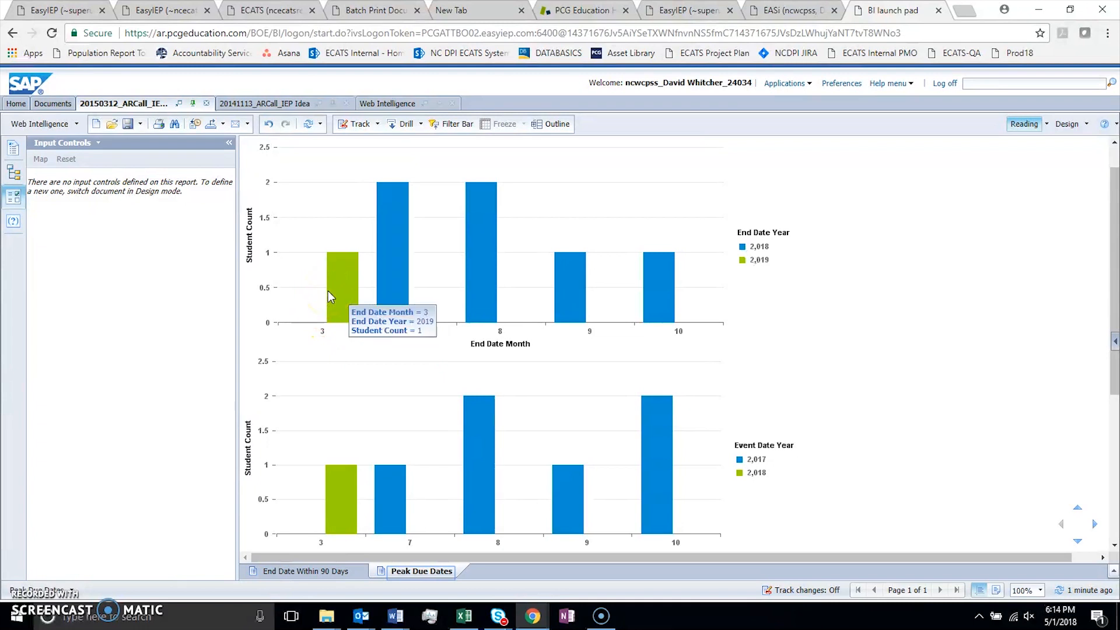
click(478, 304)
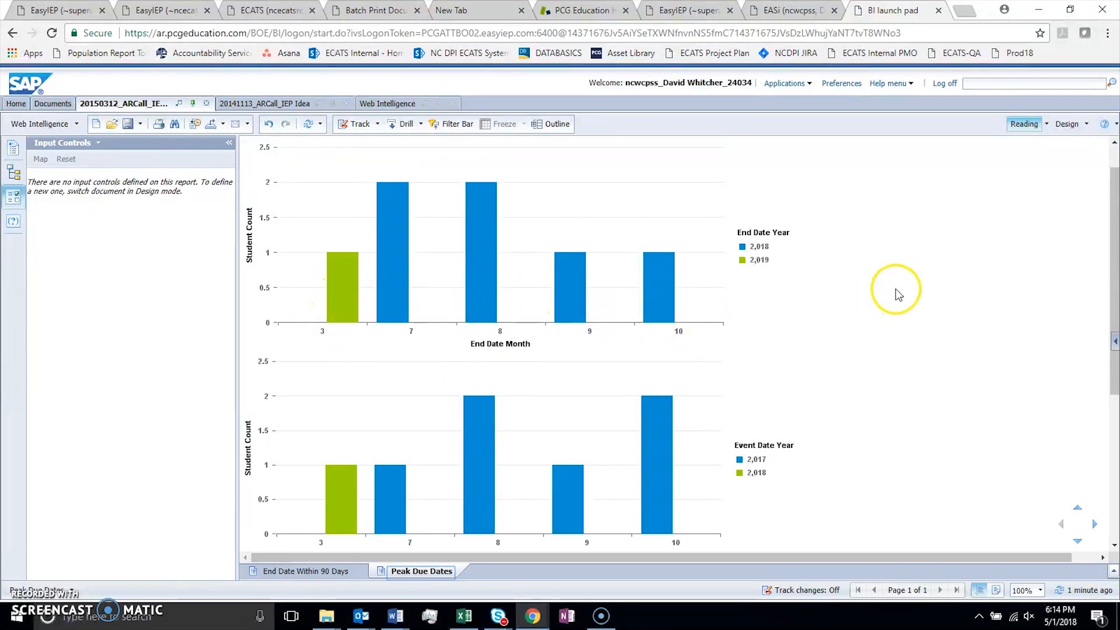
Examine the student counts by event date month and year in the second Peak Due Dates chart
drag(1114, 213, 1115, 229)
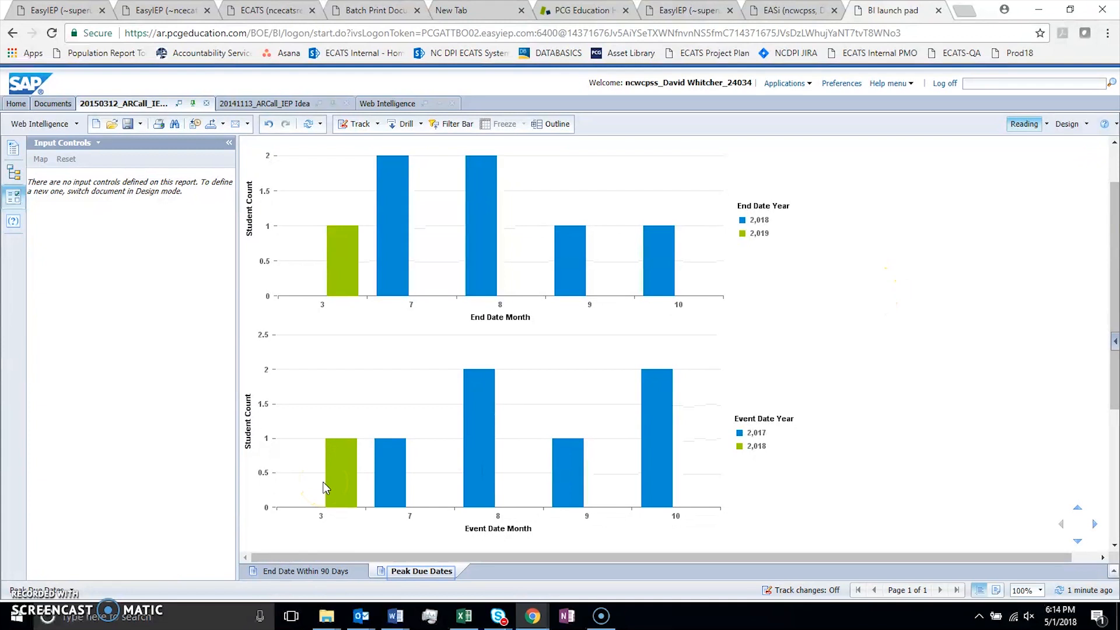
mouse_move(344, 464)
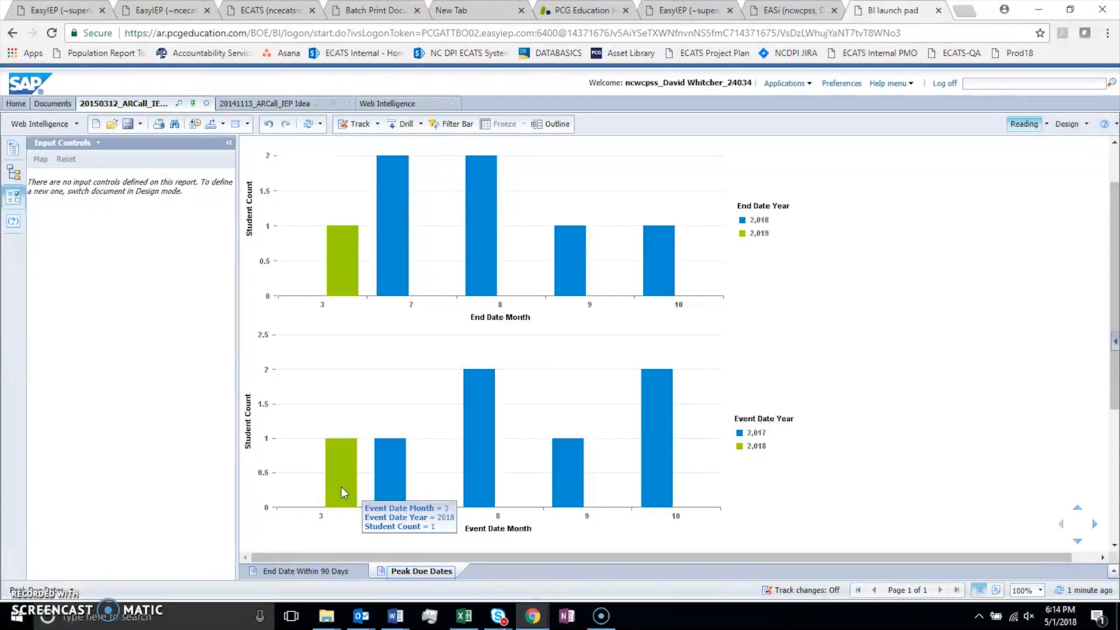
click(370, 486)
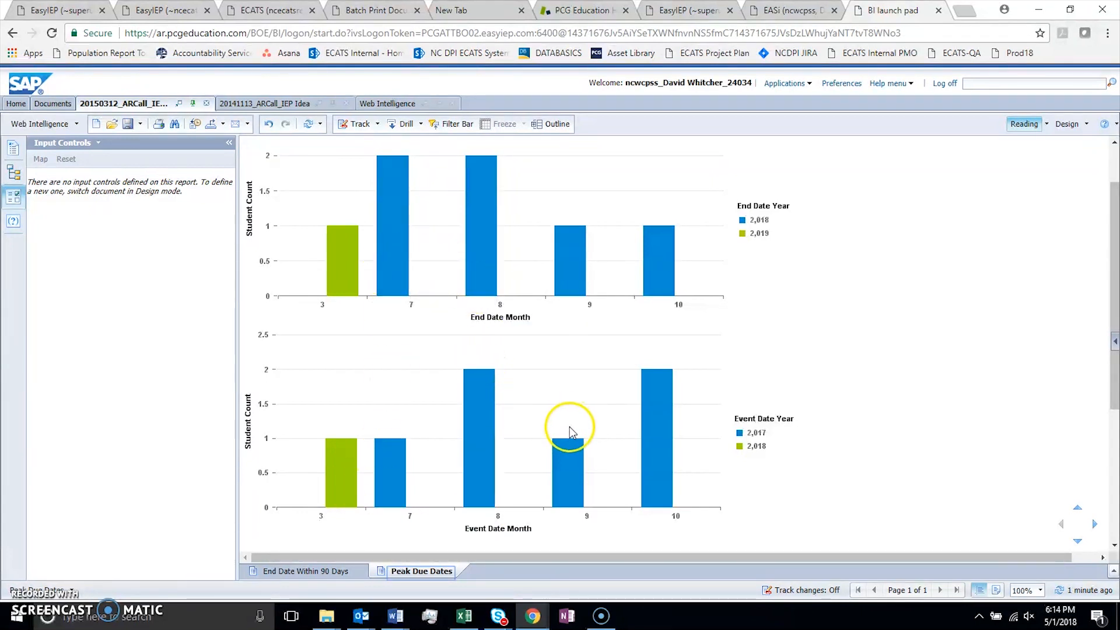
mouse_move(576, 449)
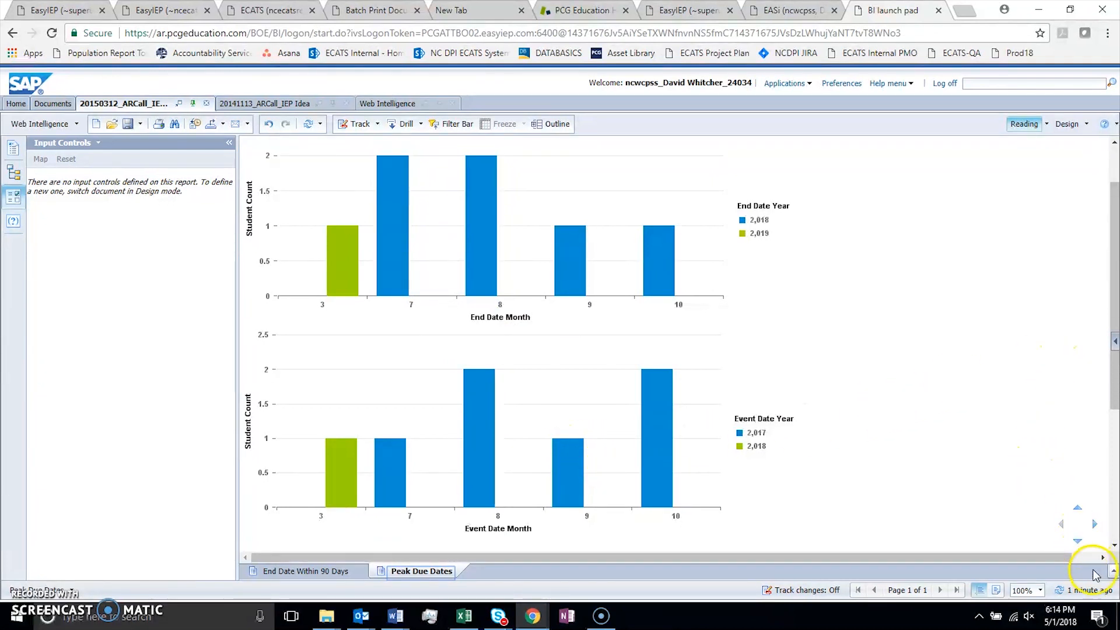
Refresh the Peak Due Dates report with the event type Currently Valid: IEP replaced by Currently Valid: Eligibility Determination
click(1090, 590)
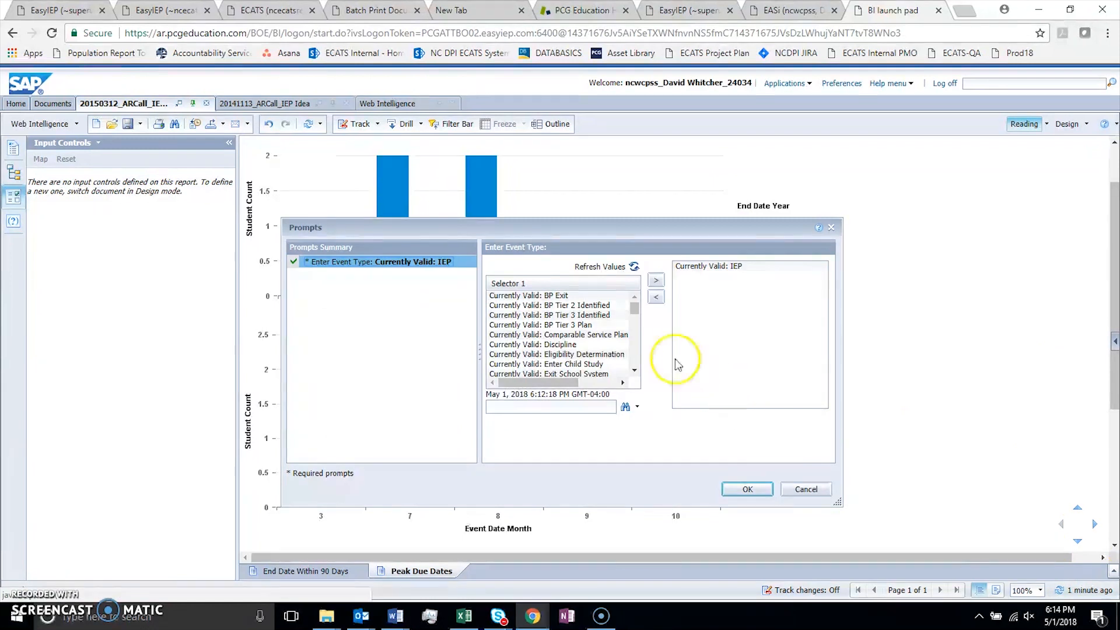
click(590, 355)
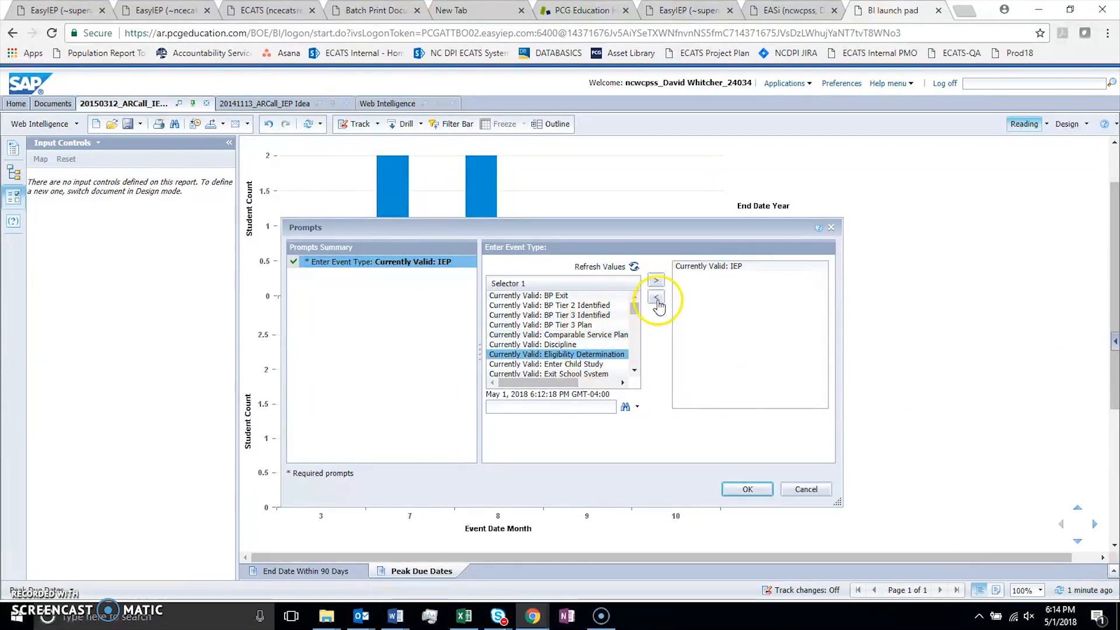
click(656, 281)
click(697, 266)
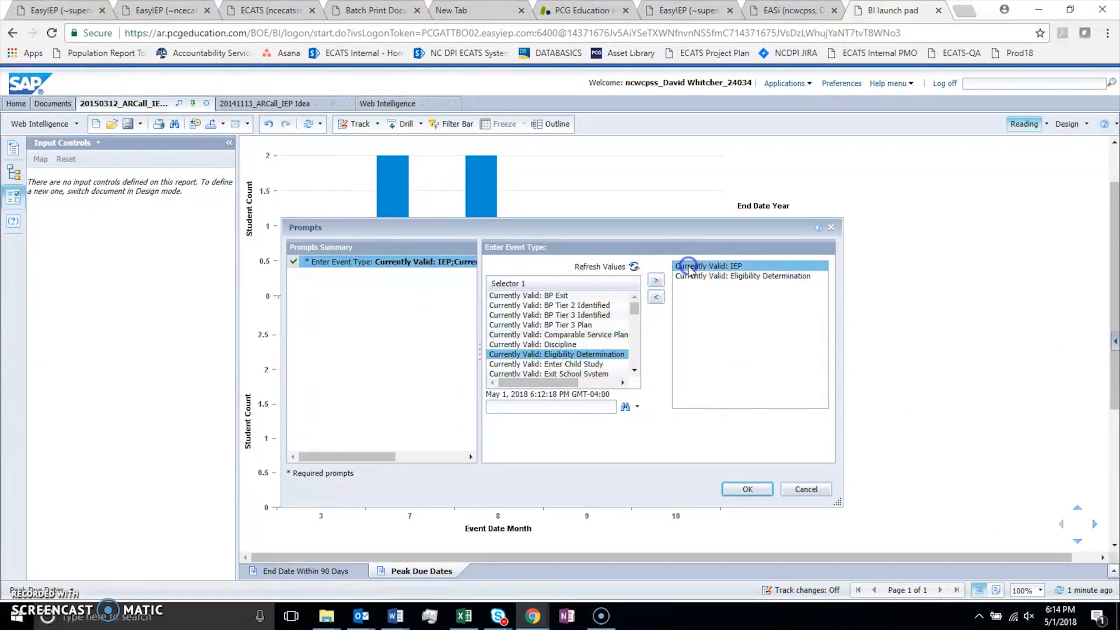
click(656, 297)
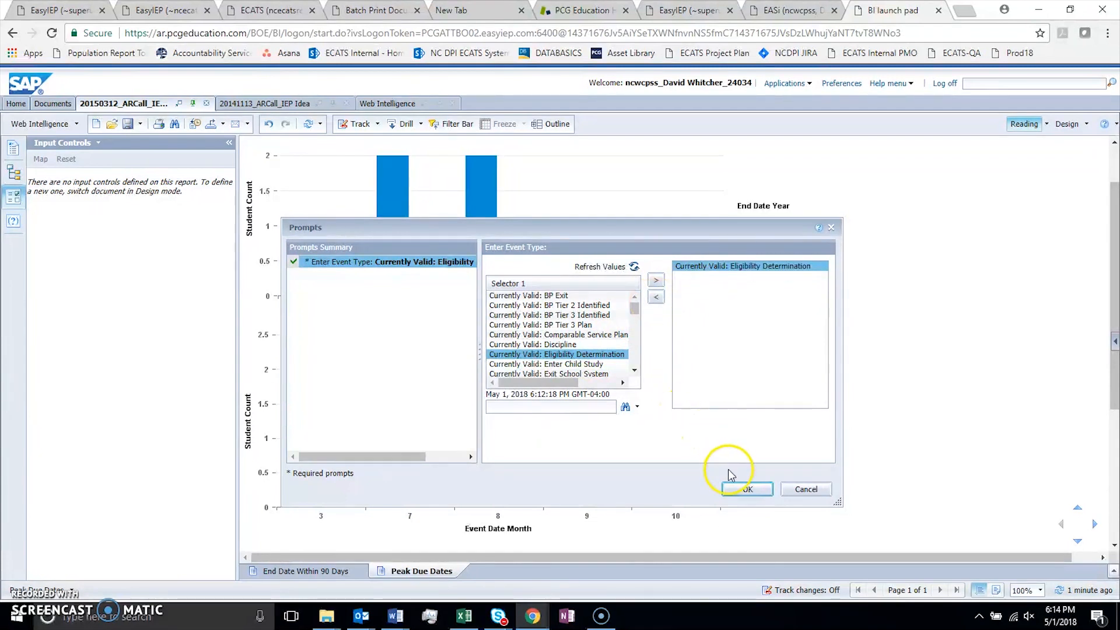
click(742, 490)
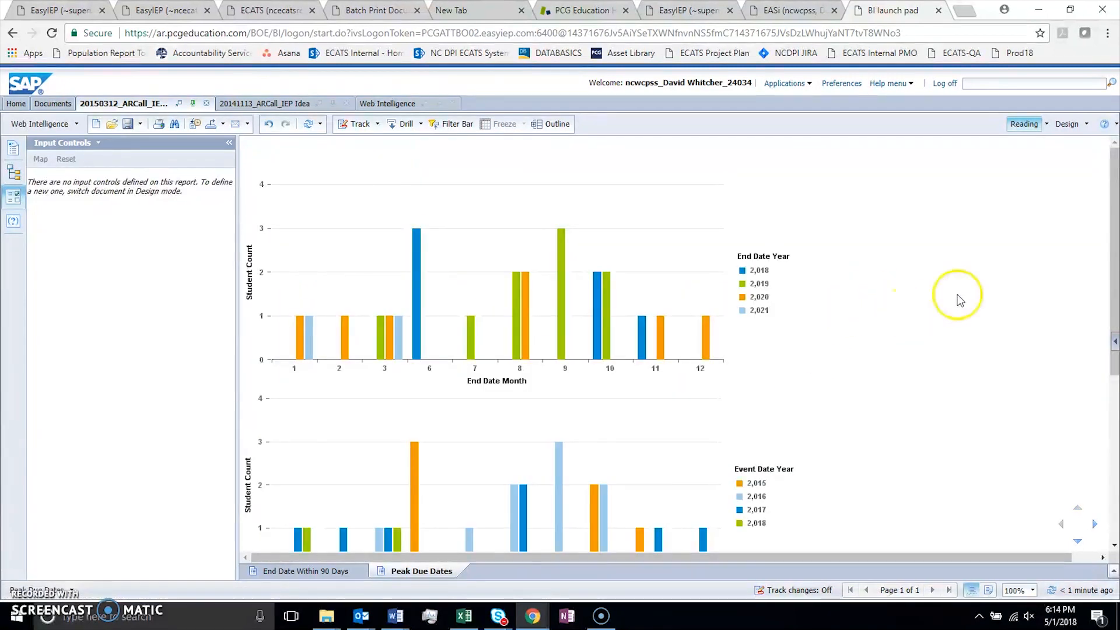
Review both Peak Due Dates charts, and switch the report to Design mode with the end date chart selected
drag(1111, 254, 1112, 276)
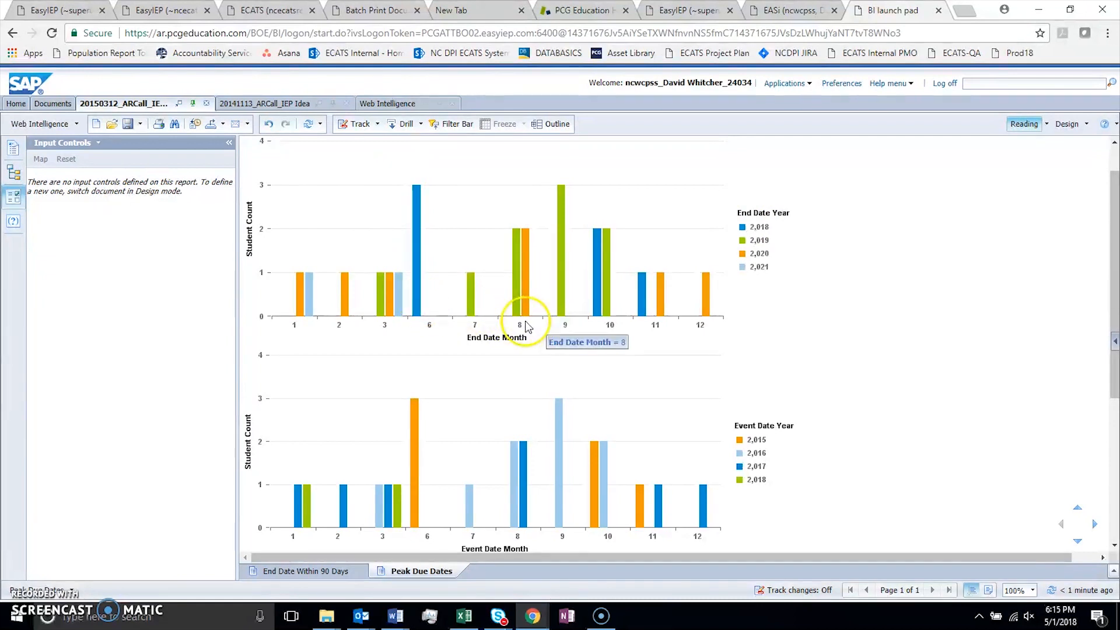
drag(1114, 244, 1116, 255)
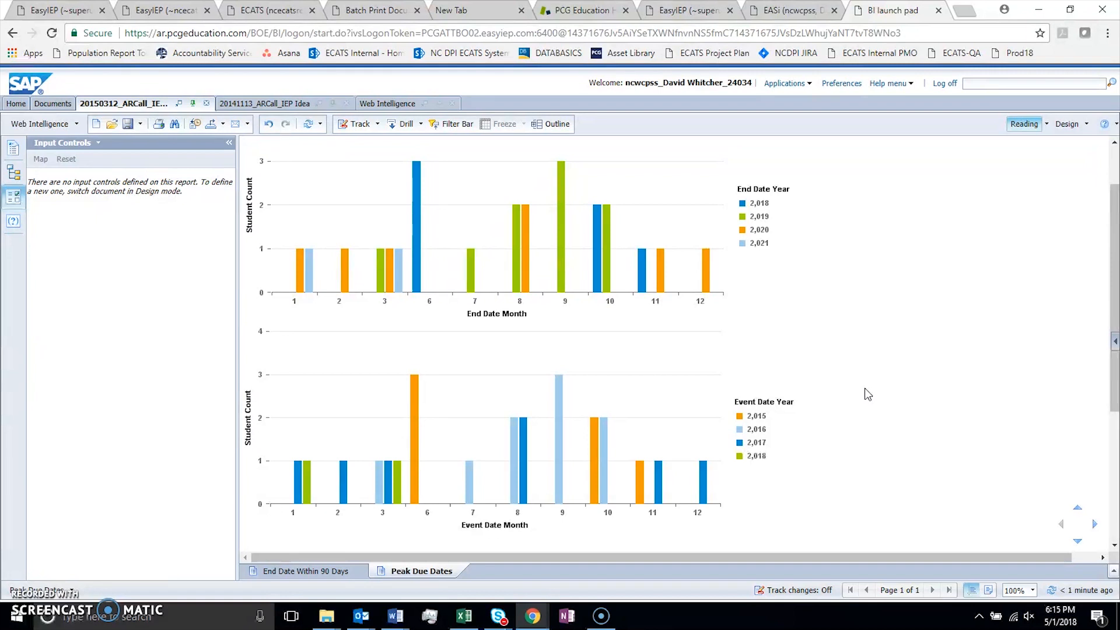
click(1068, 124)
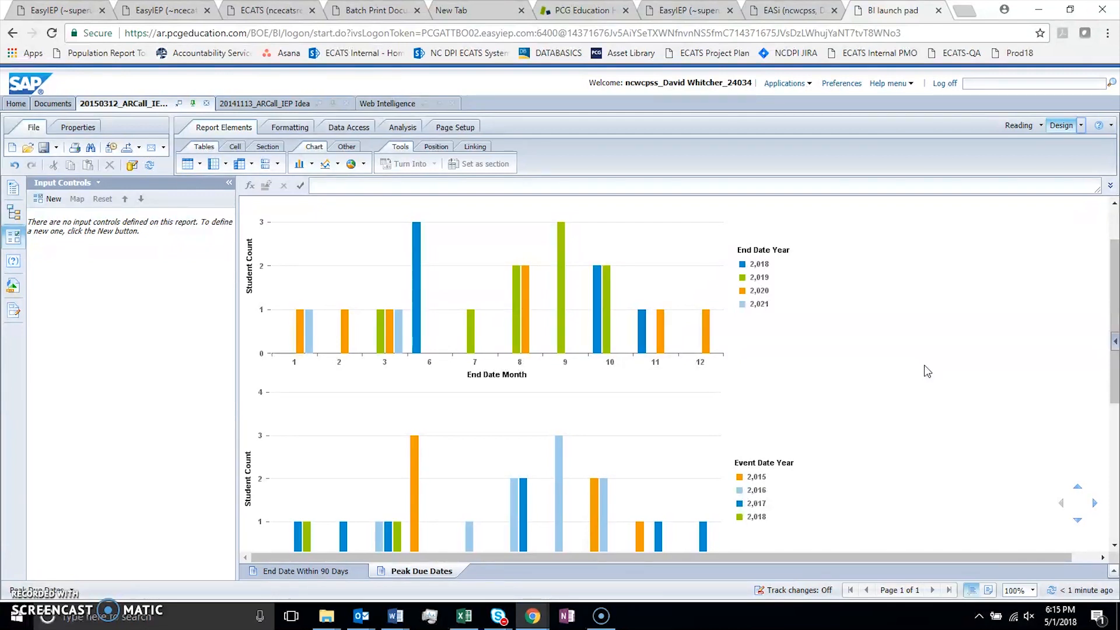
click(543, 327)
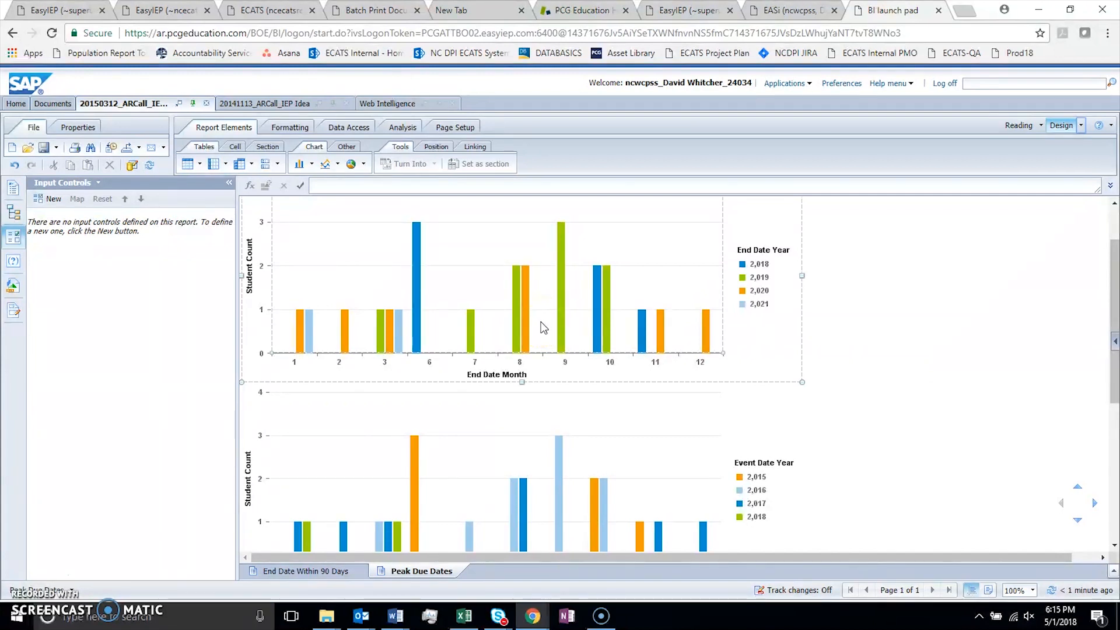
Open the report's query for editing, hide the data preview, and reposition and enlarge the query window
click(132, 166)
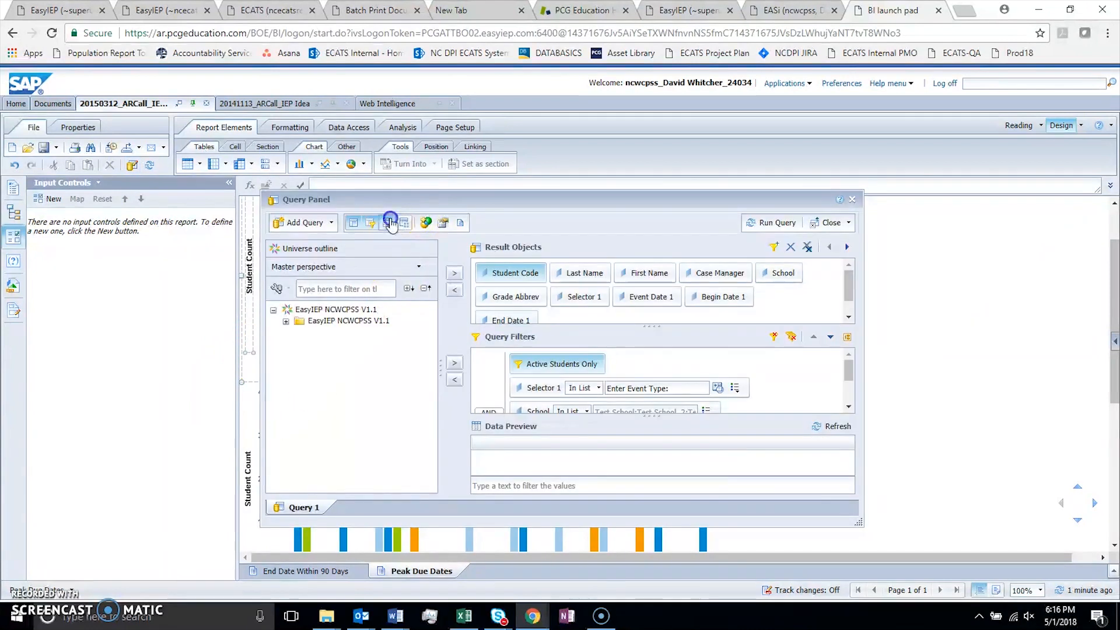
click(443, 223)
drag(442, 199, 336, 133)
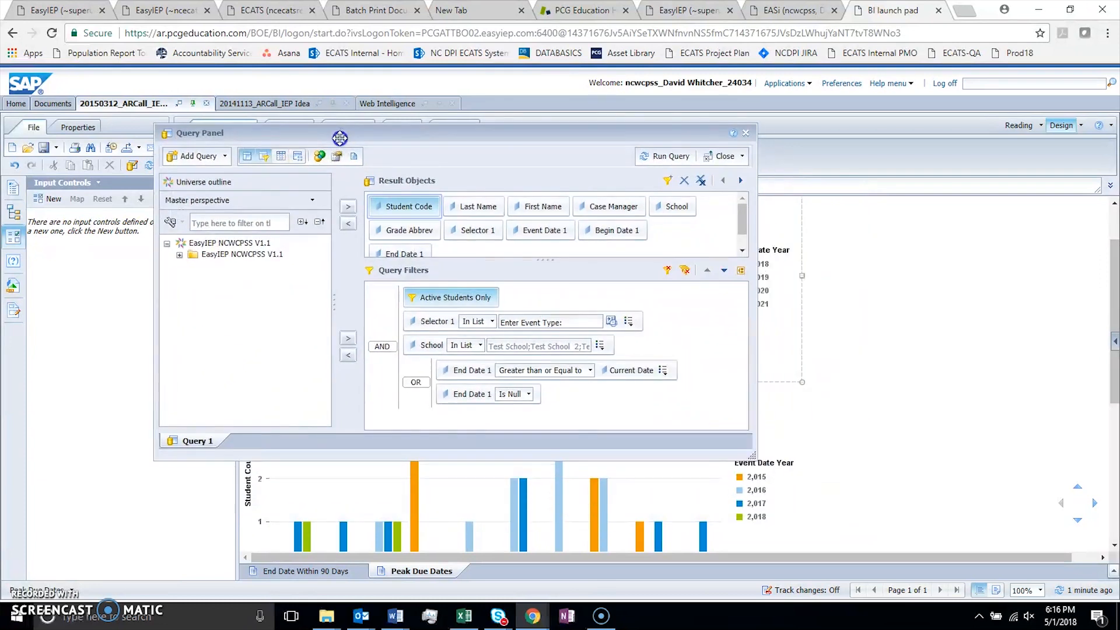
drag(751, 456, 810, 502)
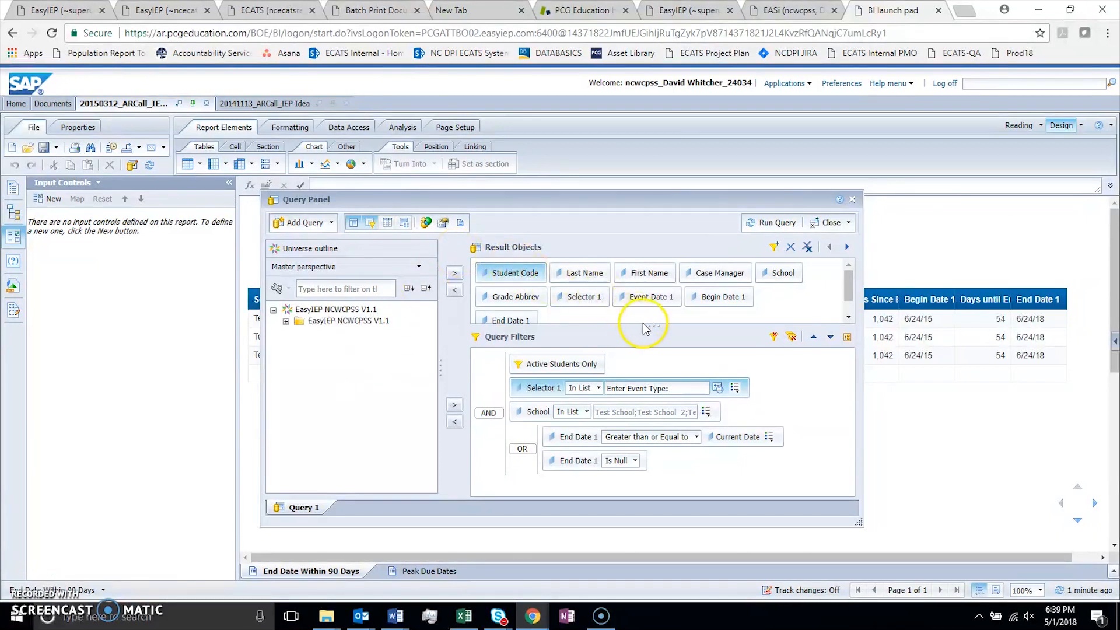
Locate the Student Code, Last Name, First Name and Case Manager result objects in the universe outline, browse its other folders, and close the query
drag(645, 319, 648, 334)
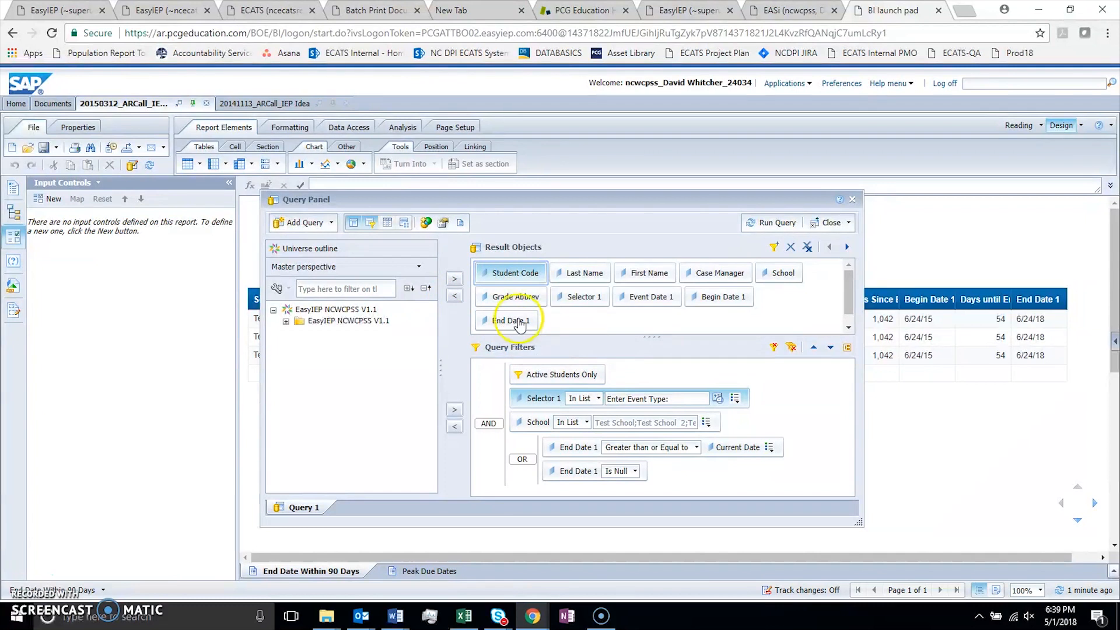
click(534, 274)
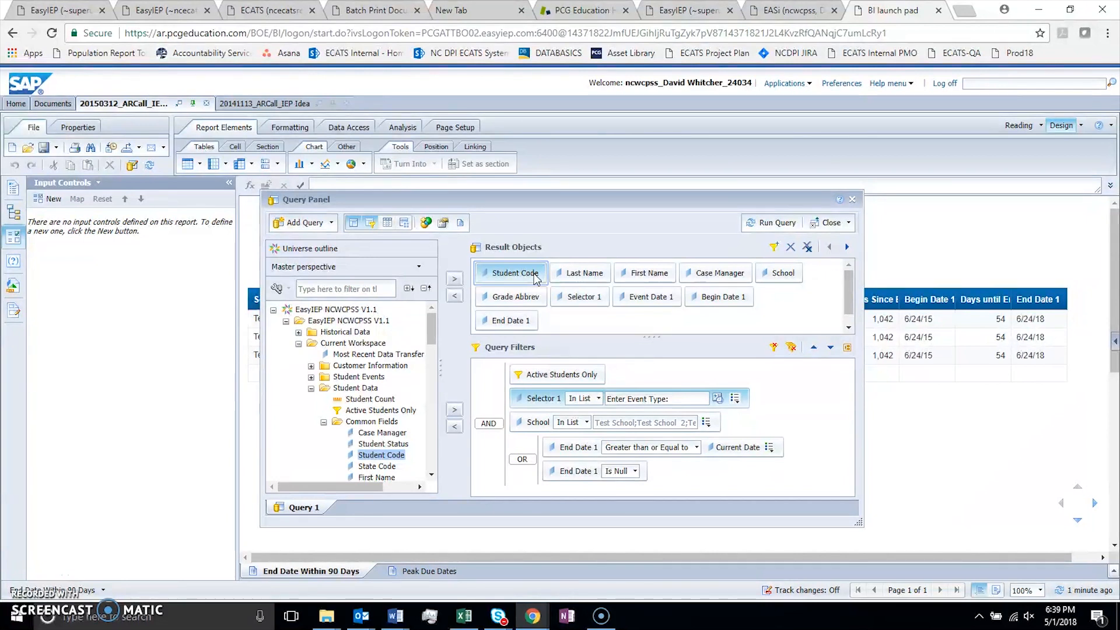
click(580, 271)
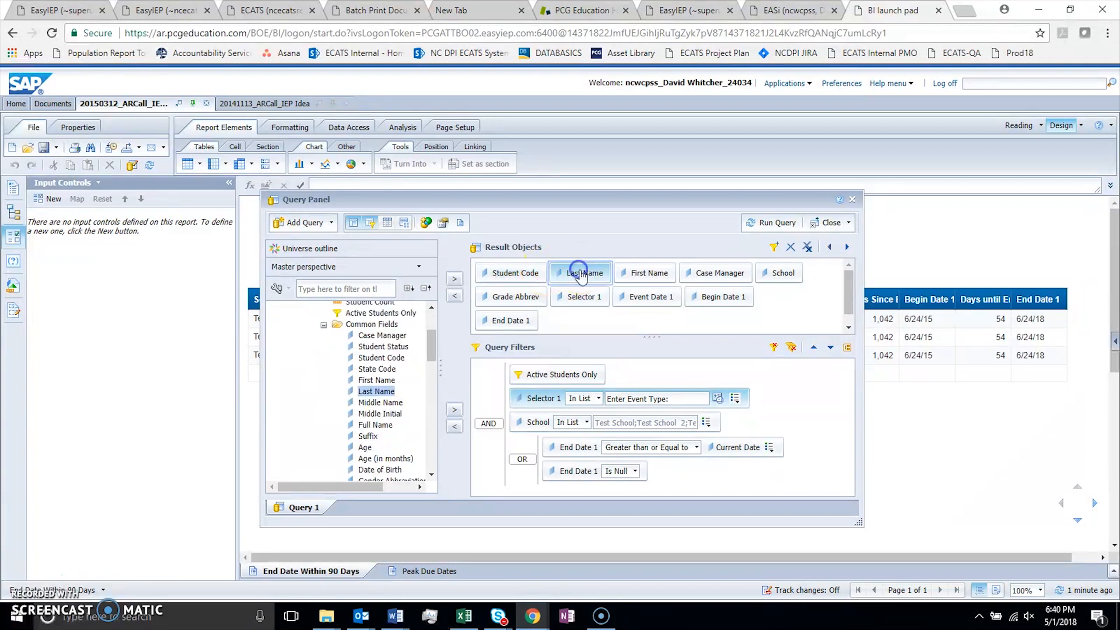
click(624, 278)
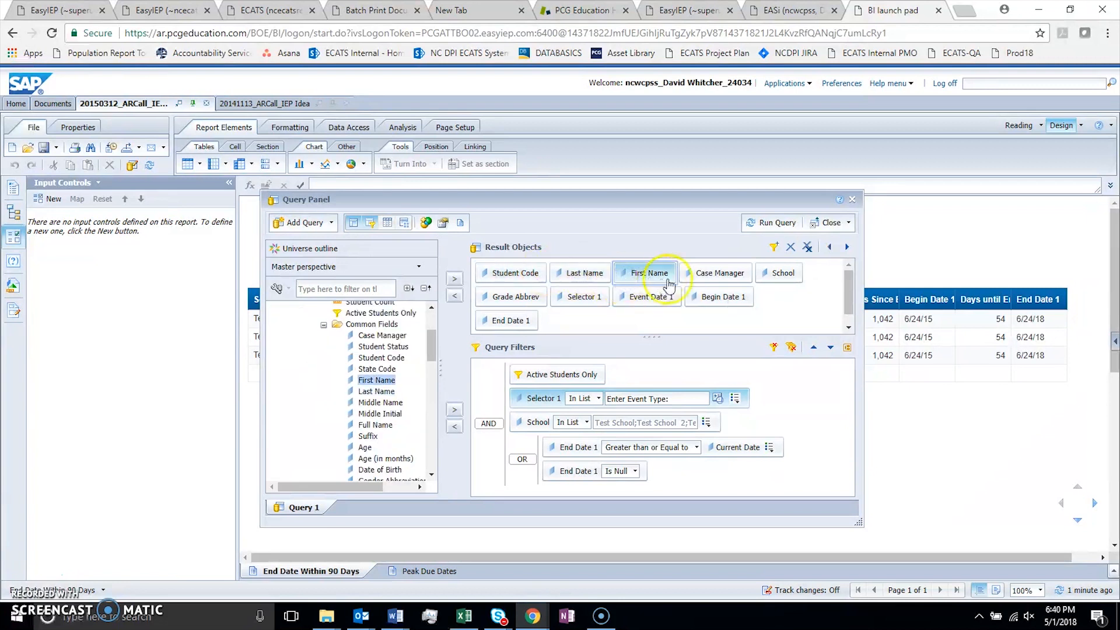
click(712, 285)
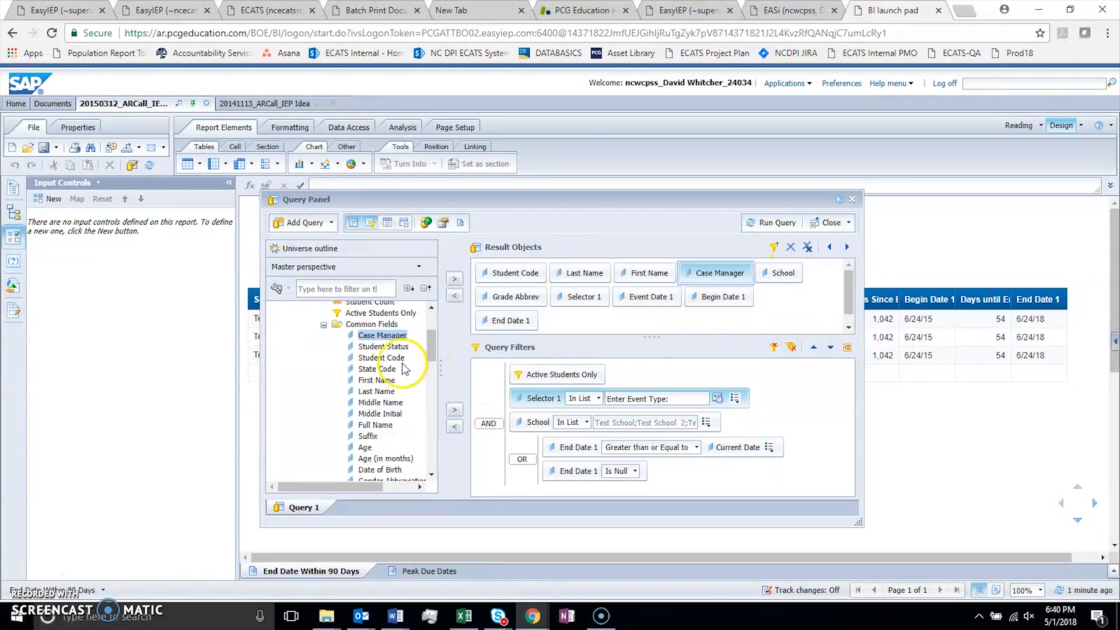
drag(432, 345, 429, 412)
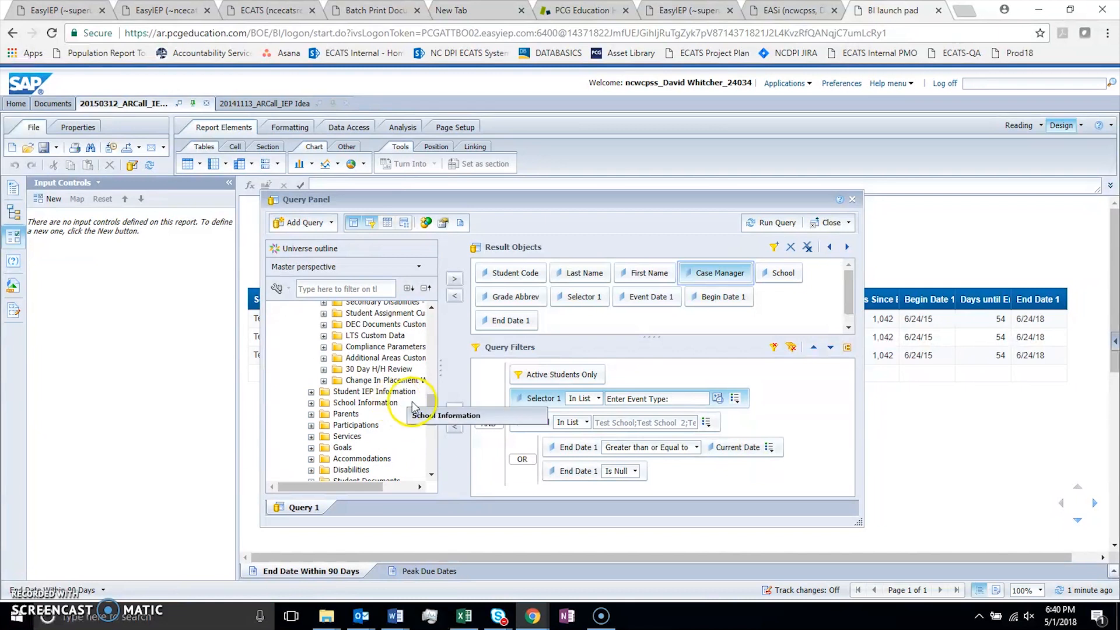
scroll(373, 406, down, 2)
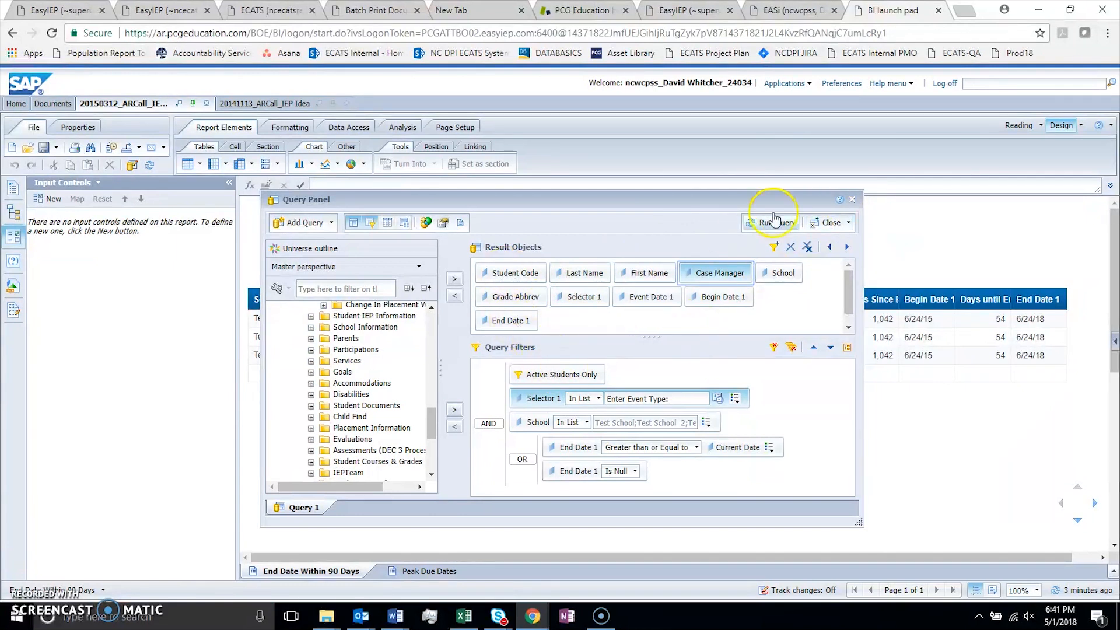
click(852, 199)
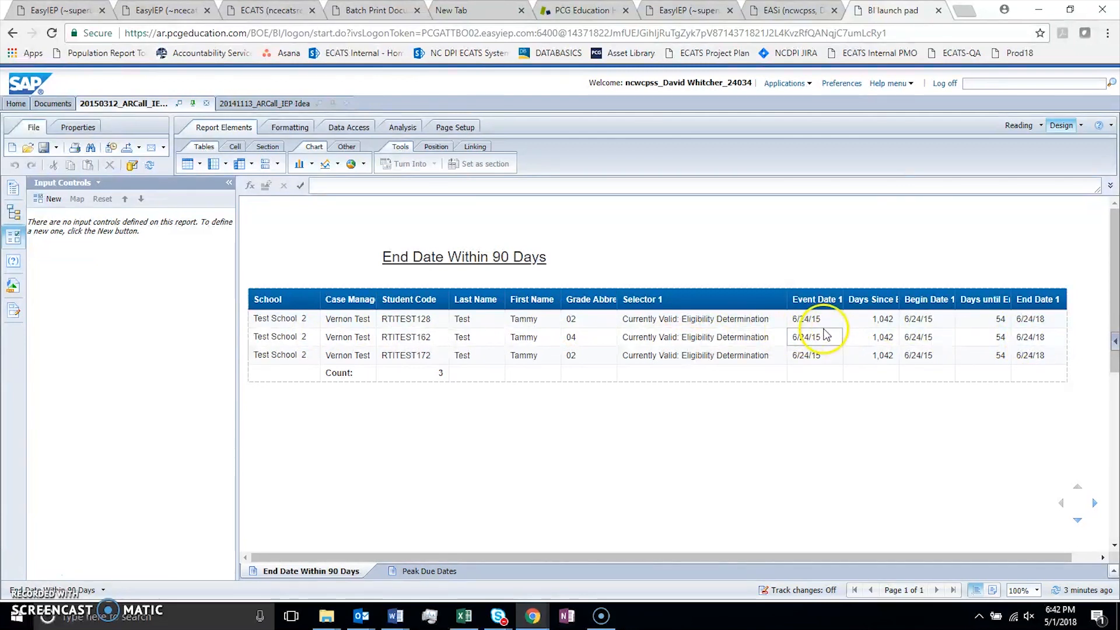
Delete the Days Since Event Date column from the End Date Within 90 Days table
click(852, 324)
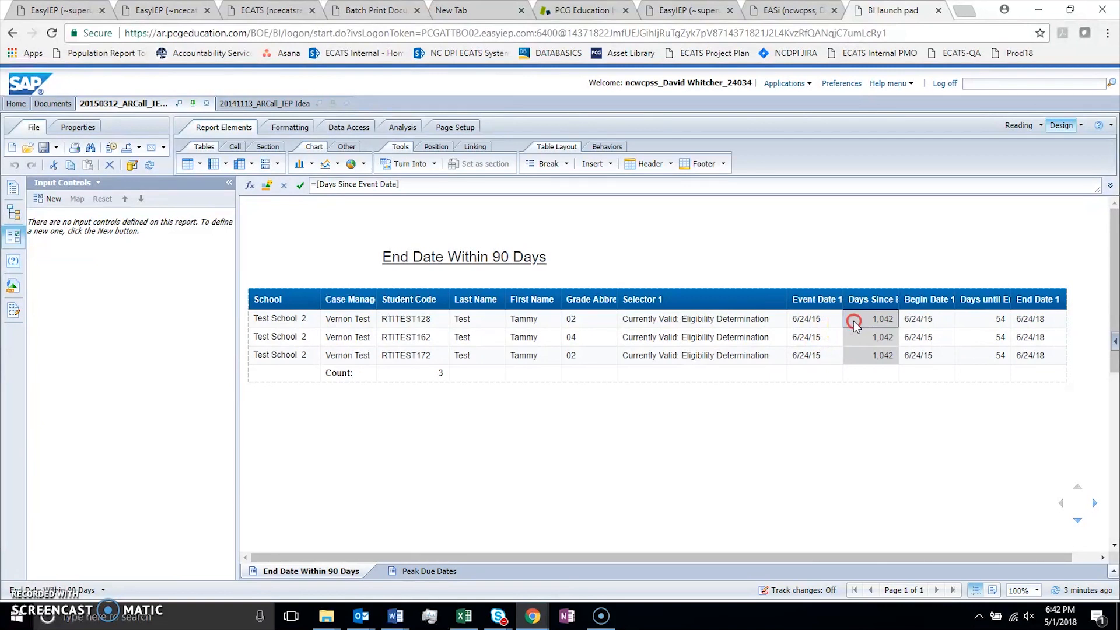
right_click(853, 321)
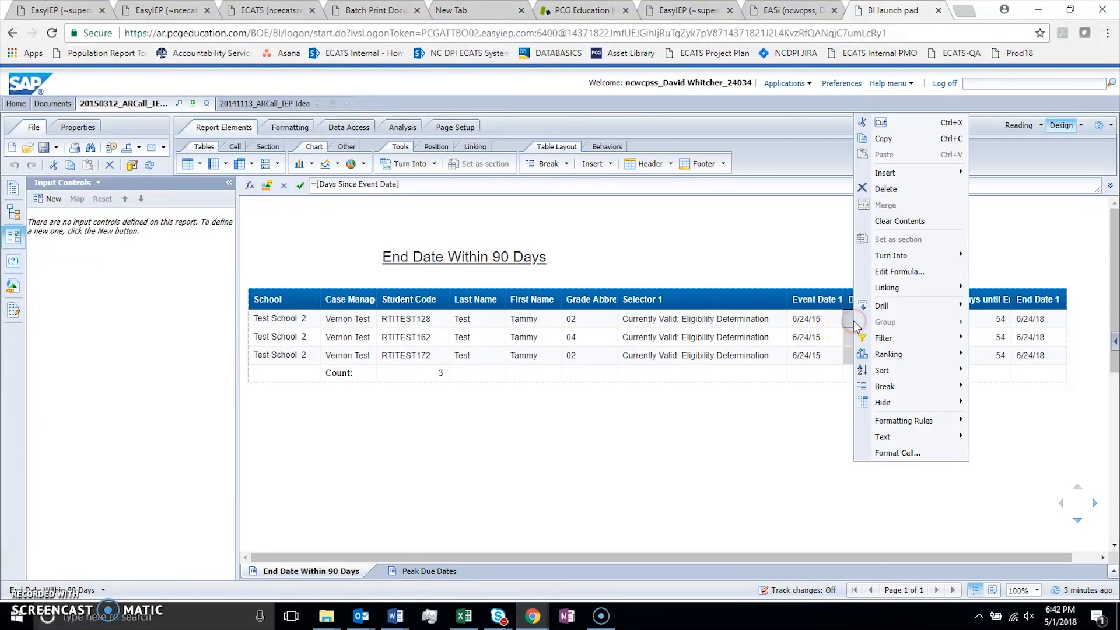
click(898, 189)
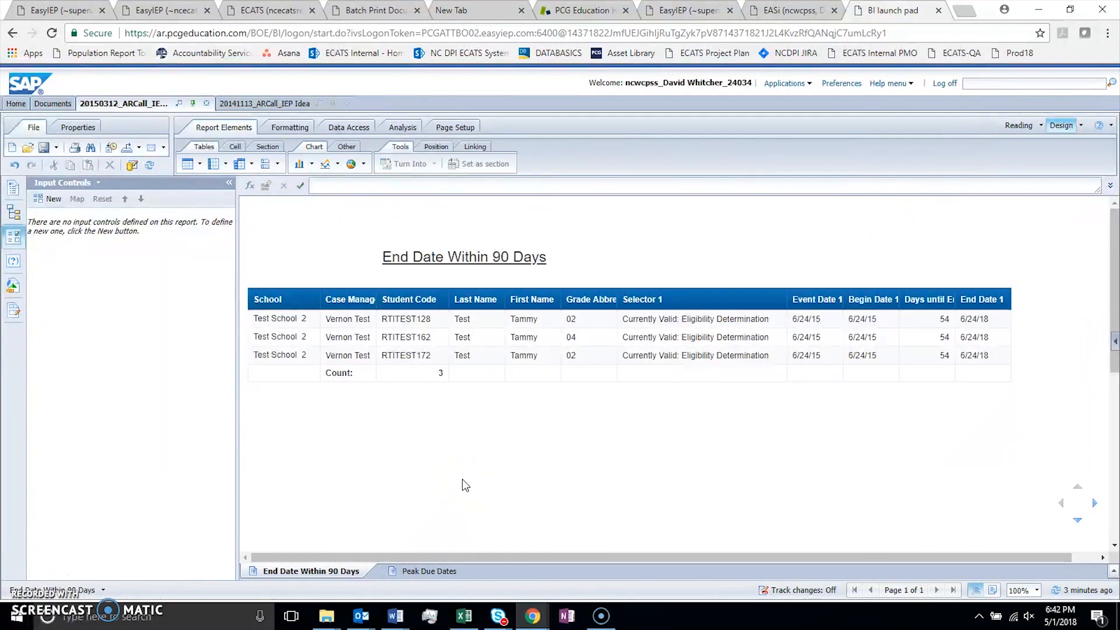
Return to the Peak Due Dates report and select its end date chart
click(430, 571)
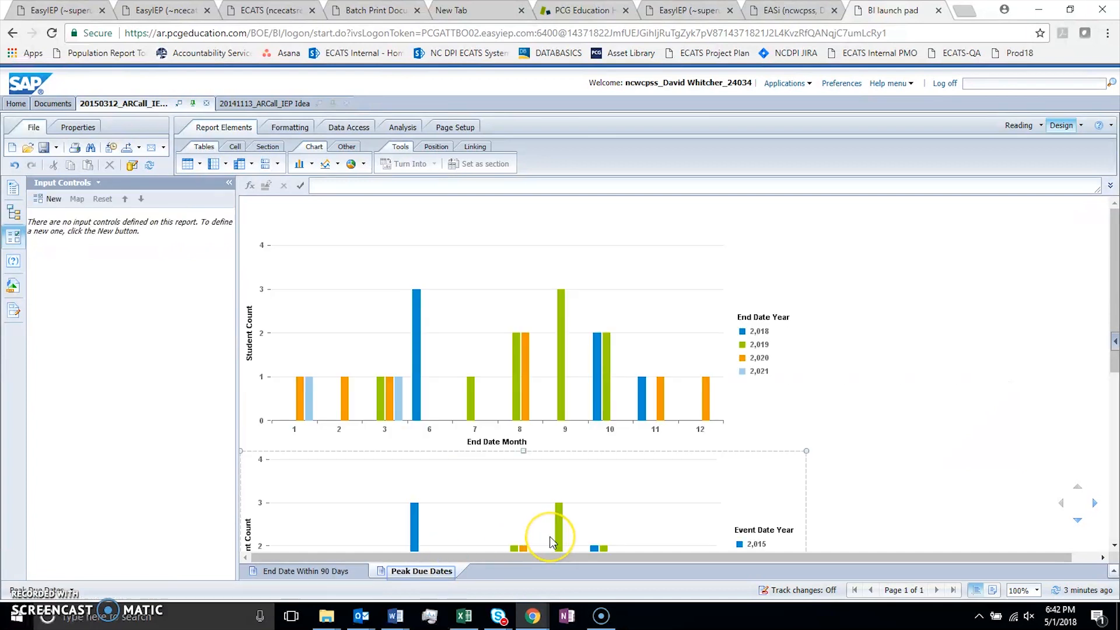
click(395, 274)
Open the Survey EC Student Data report in the 20141113_ARCall_IEP Idea document and examine its disability, gender and race charts
click(257, 102)
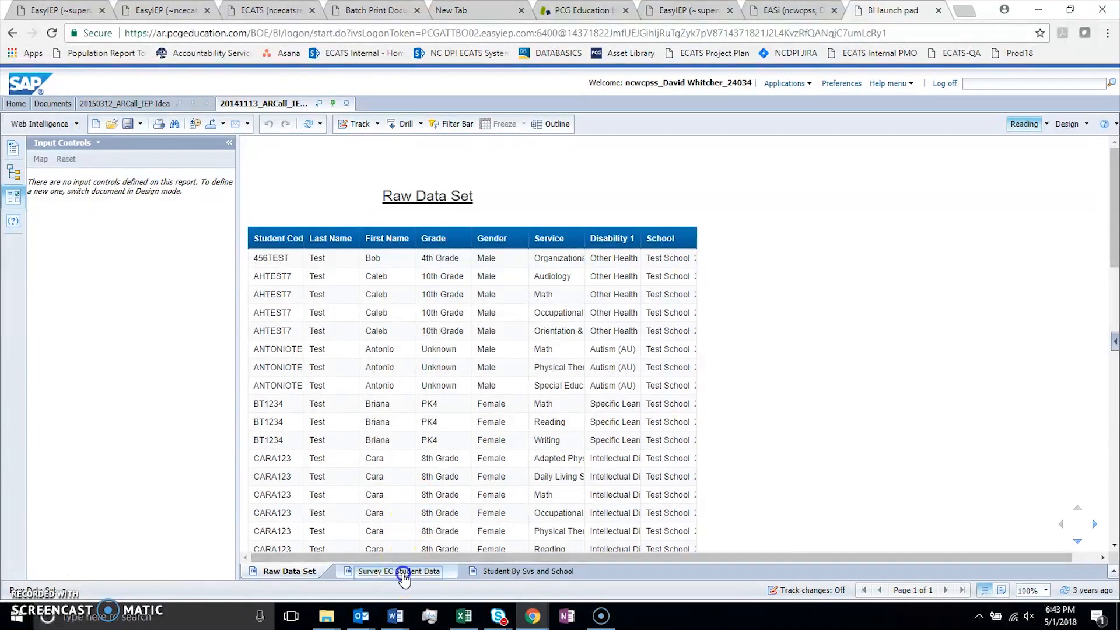
click(402, 572)
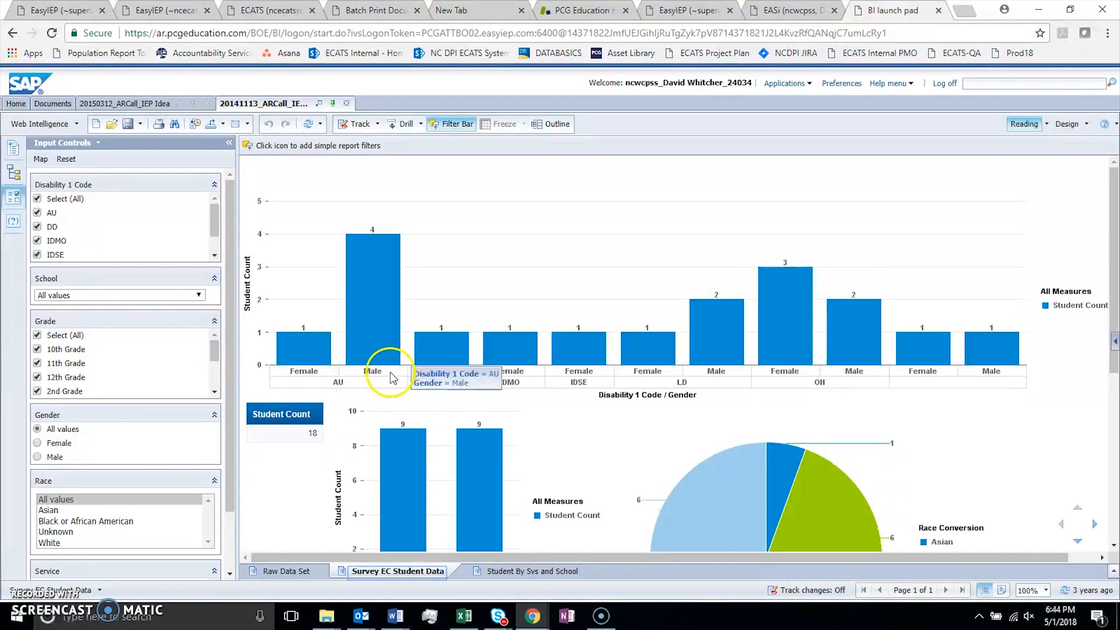
drag(1109, 288, 1115, 357)
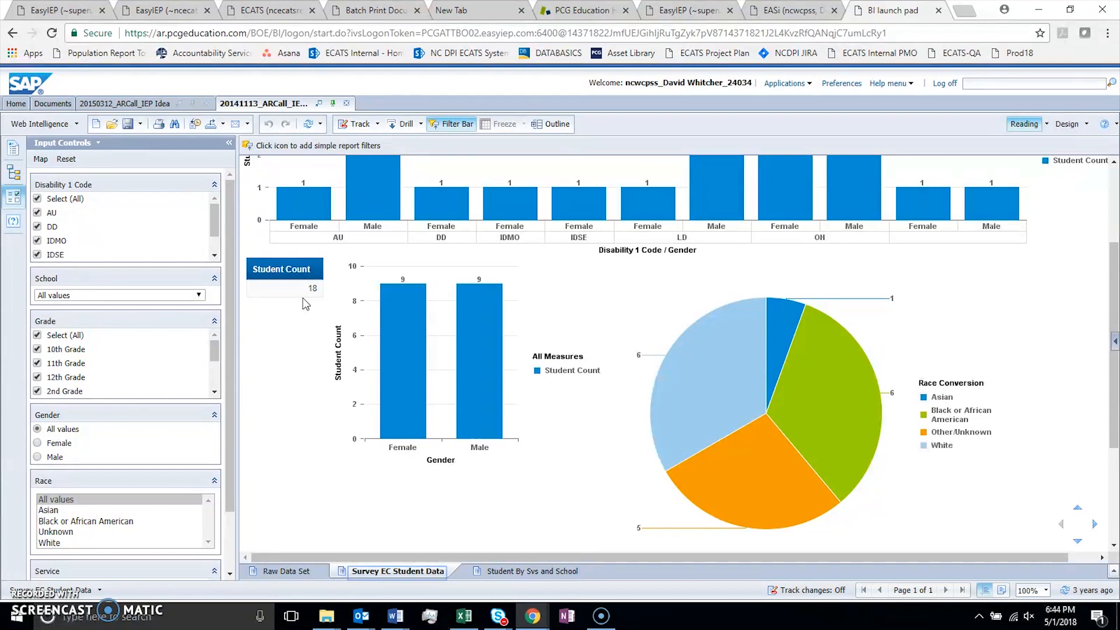
click(414, 320)
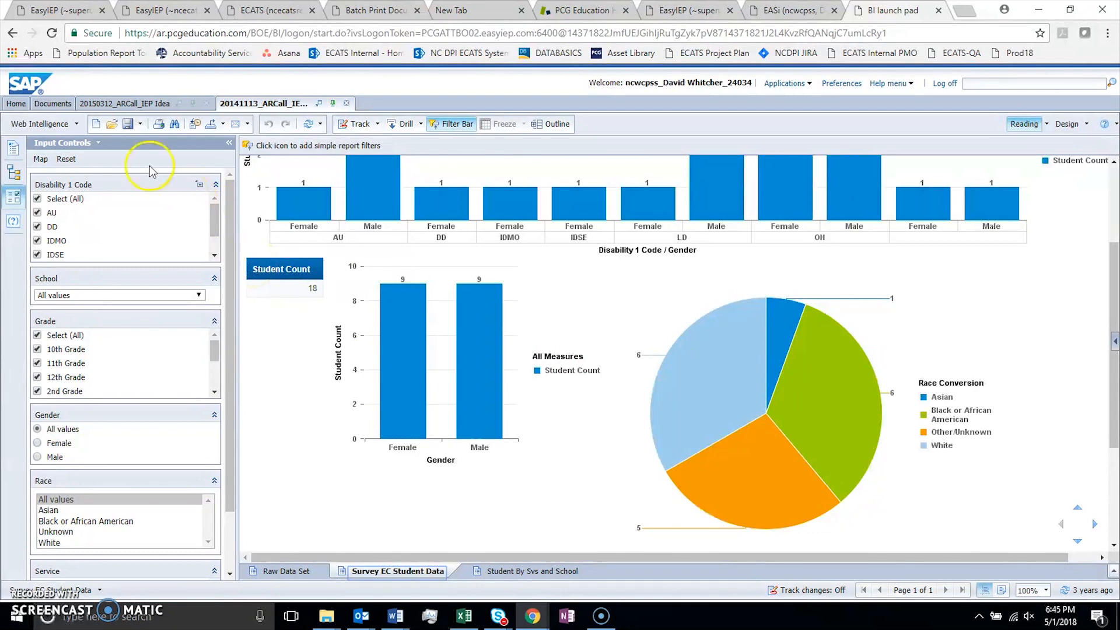
Filter the Survey EC Student Data charts by race in turn: Black or African American, White, and Asian
click(220, 364)
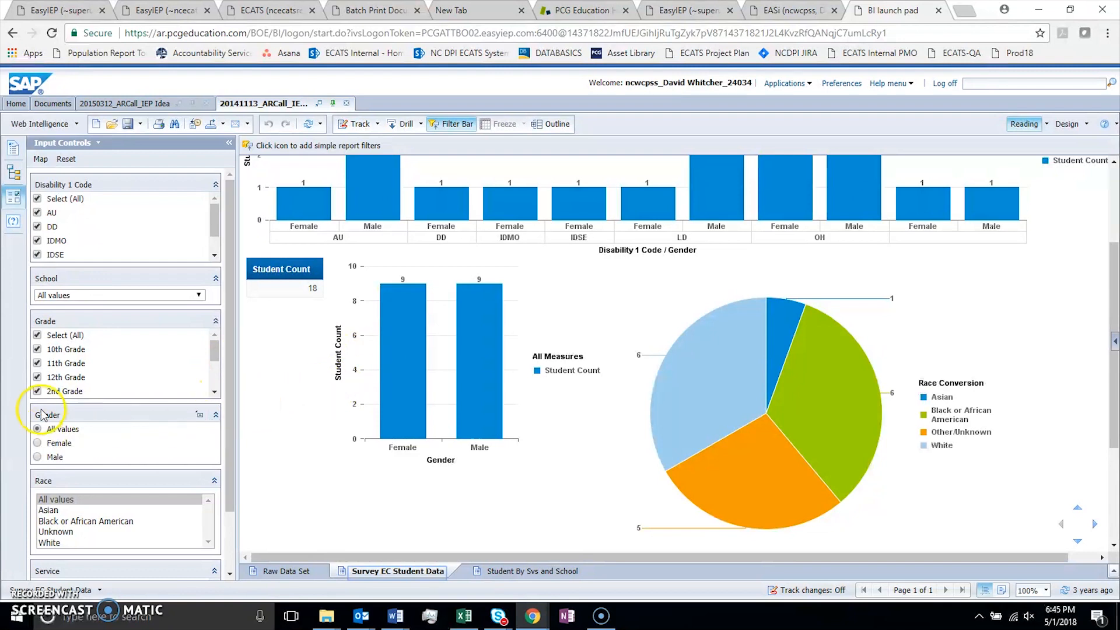
drag(224, 277, 225, 291)
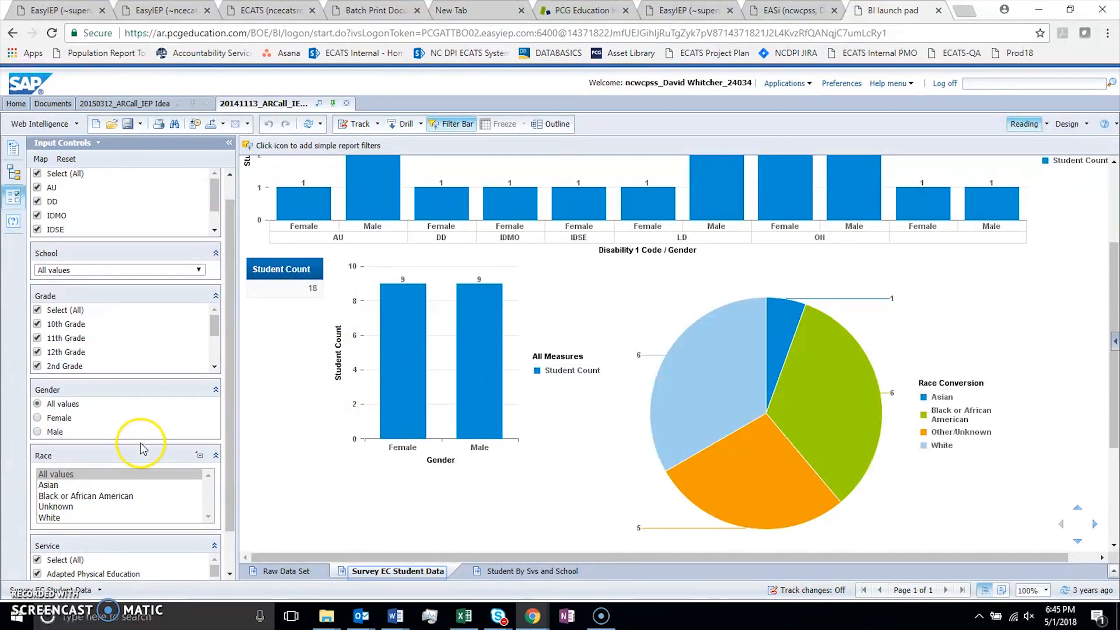
click(114, 500)
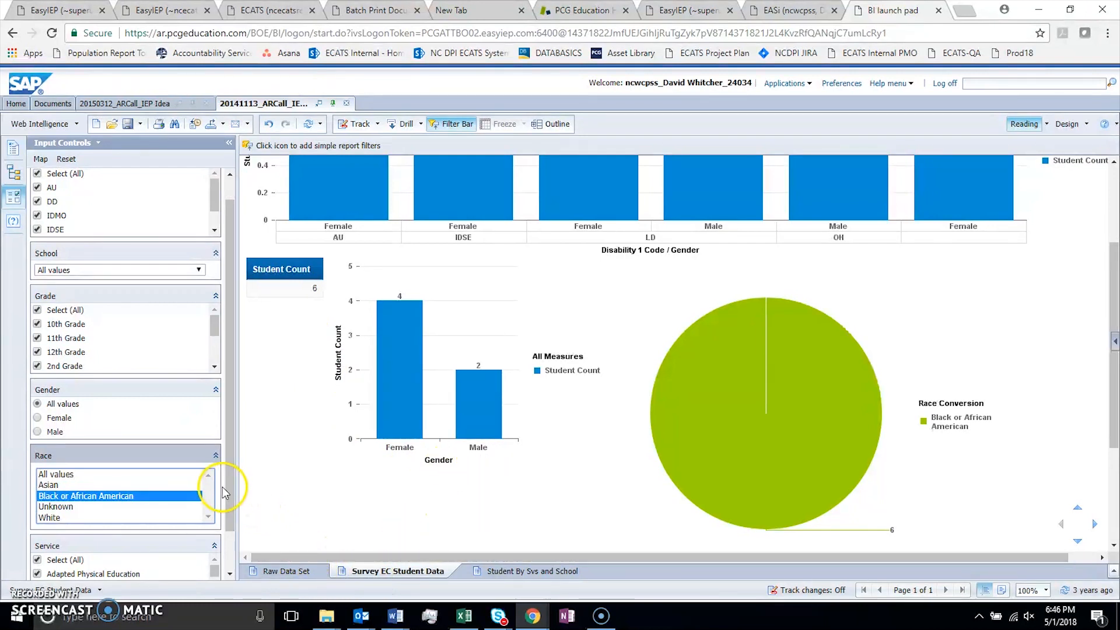
click(76, 518)
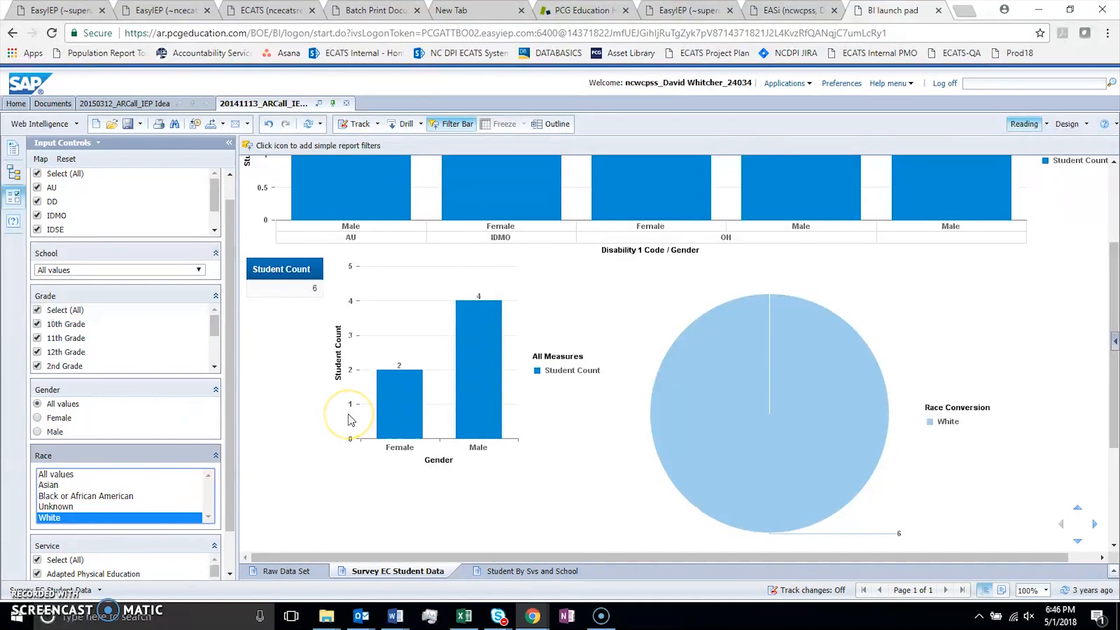
scroll(351, 420, up, 3)
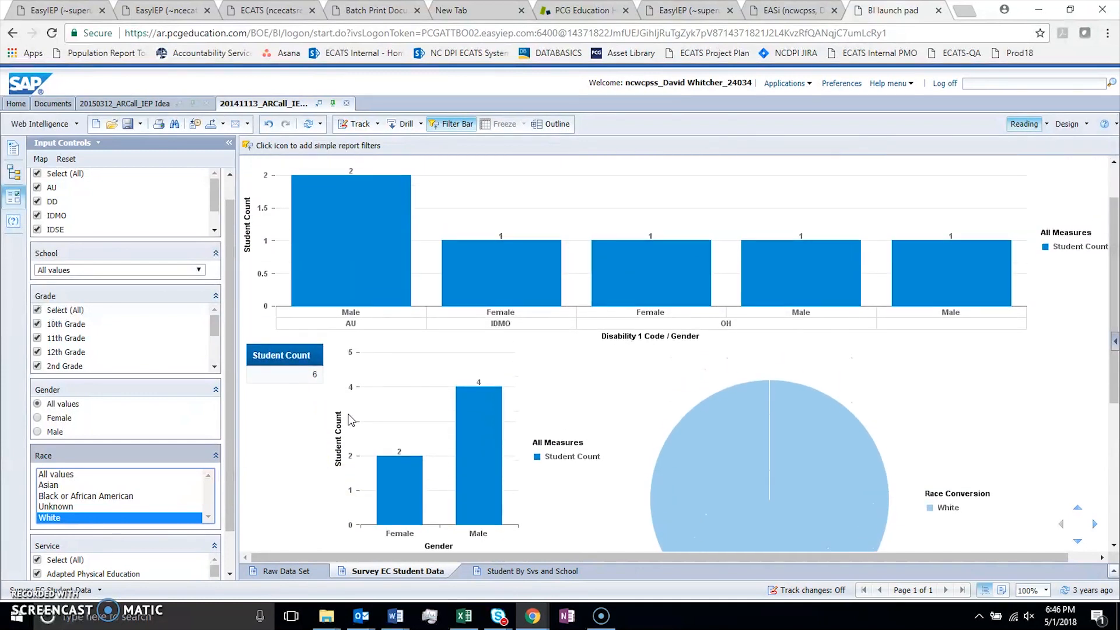
click(49, 485)
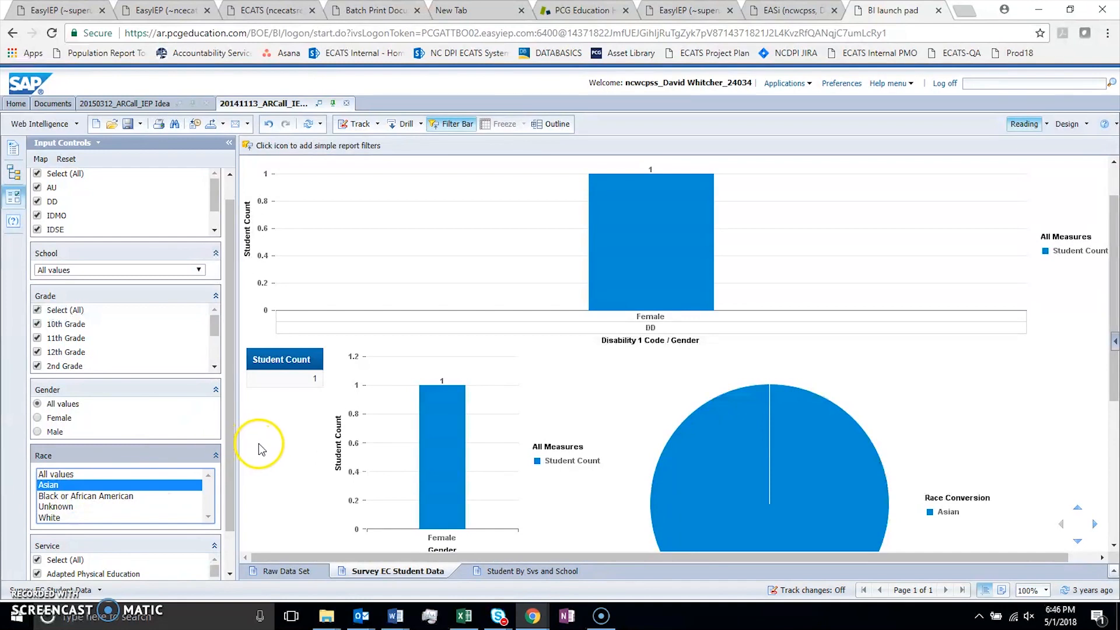
scroll(265, 449, down, 1)
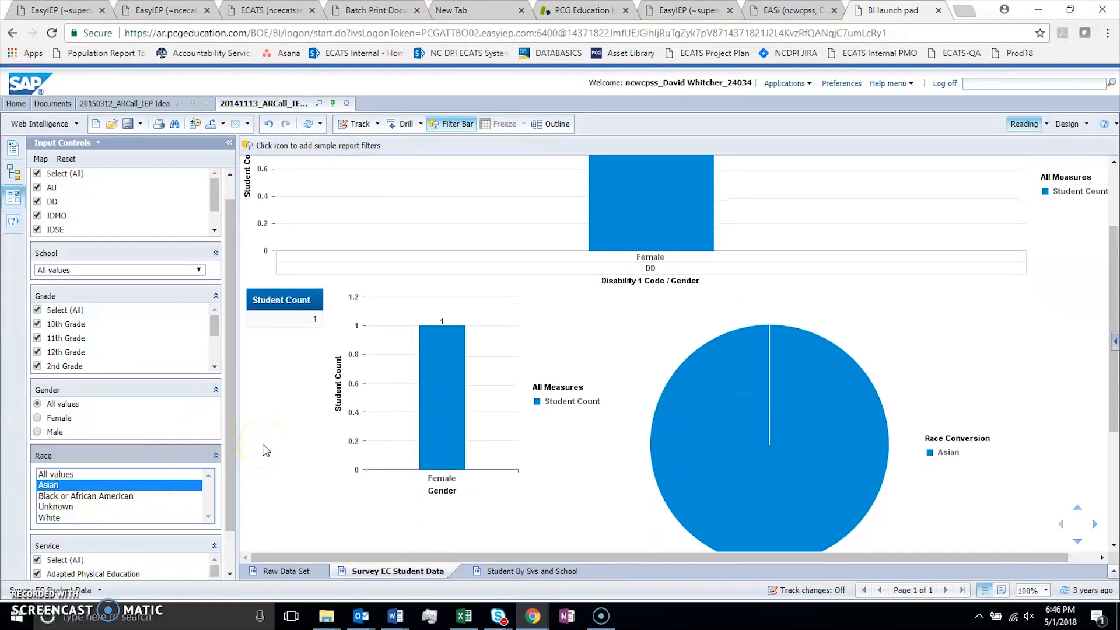
Reset the race filter to all values, limit the Survey EC Student Data charts to Male, and restore all genders
click(50, 474)
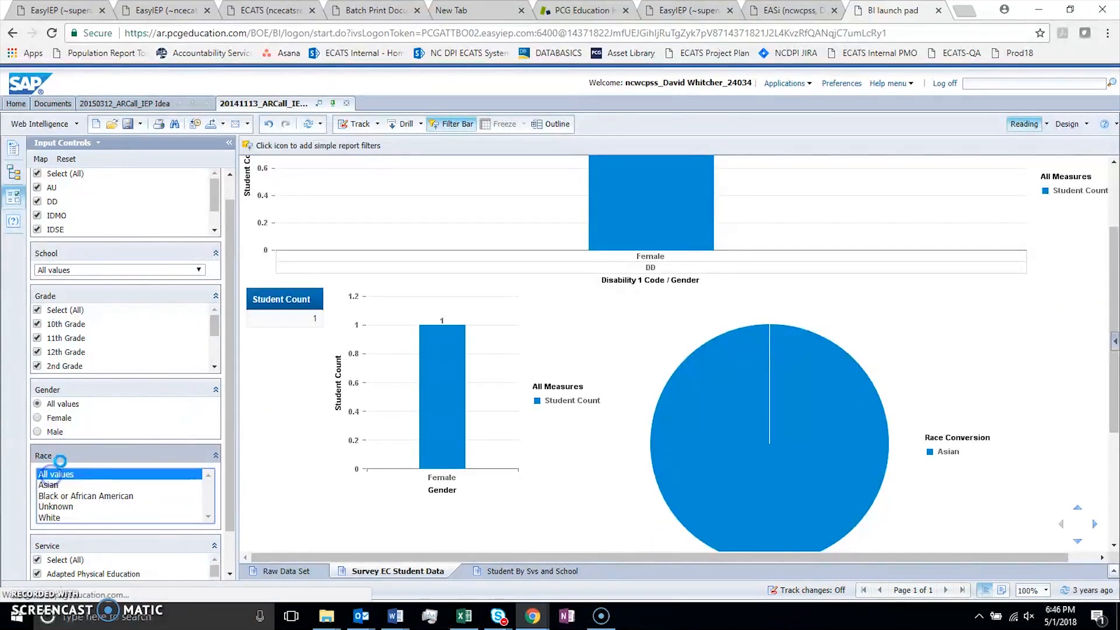
click(64, 431)
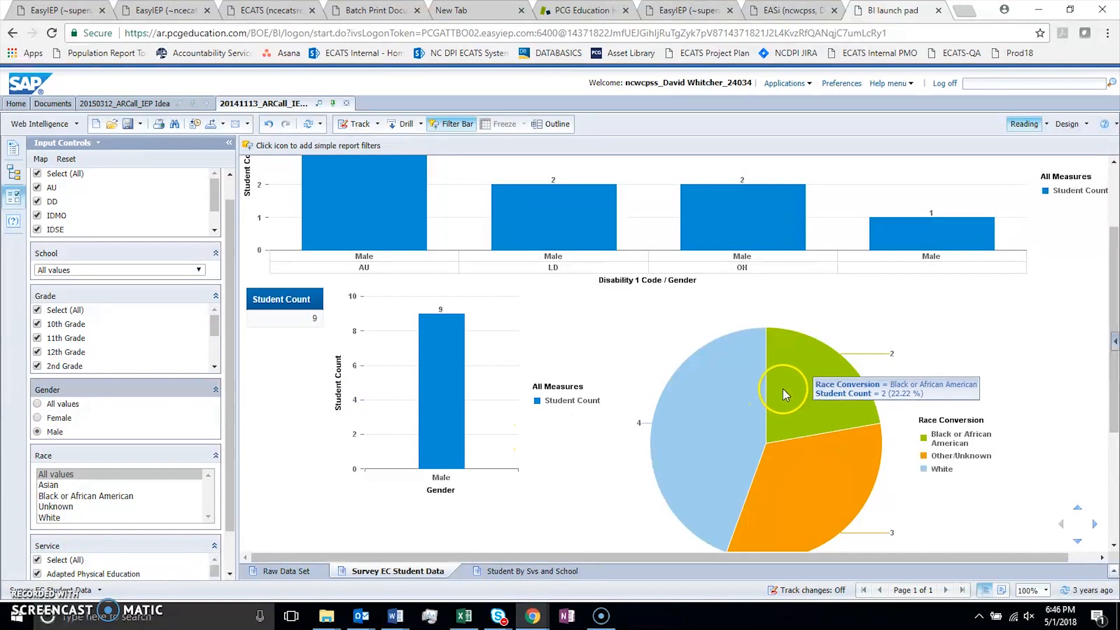
mouse_move(722, 468)
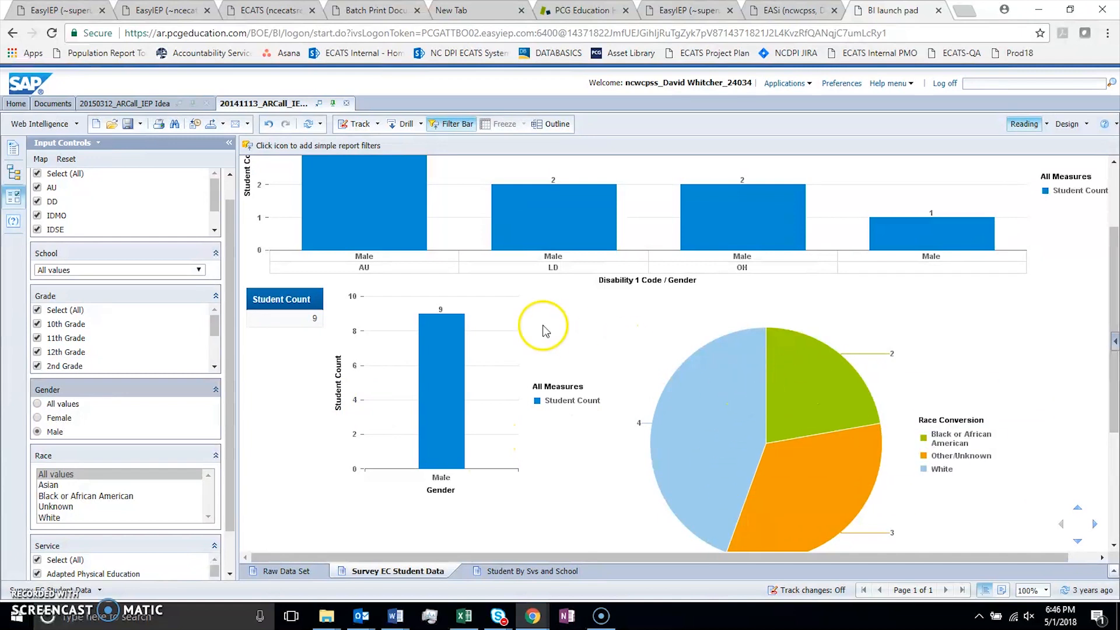
click(53, 405)
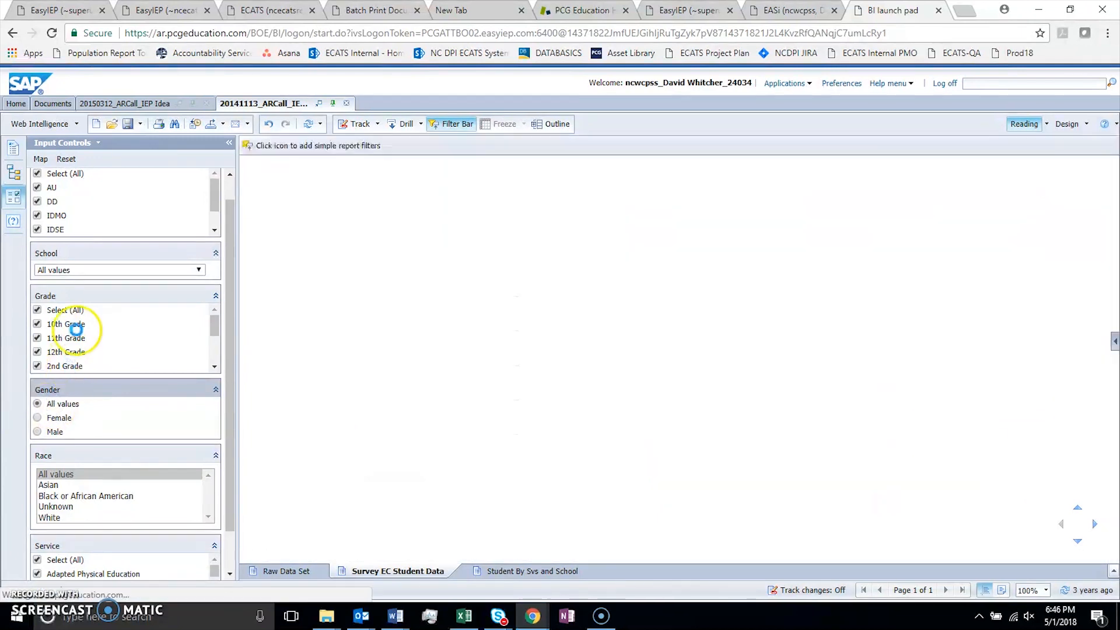
click(187, 270)
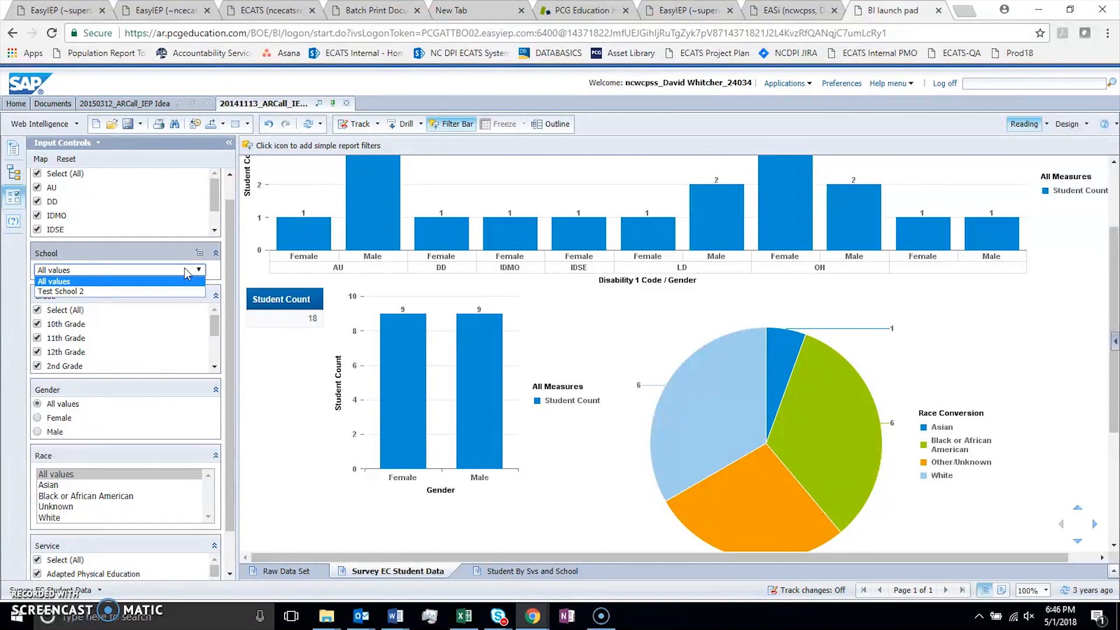
scroll(230, 210, up, 1)
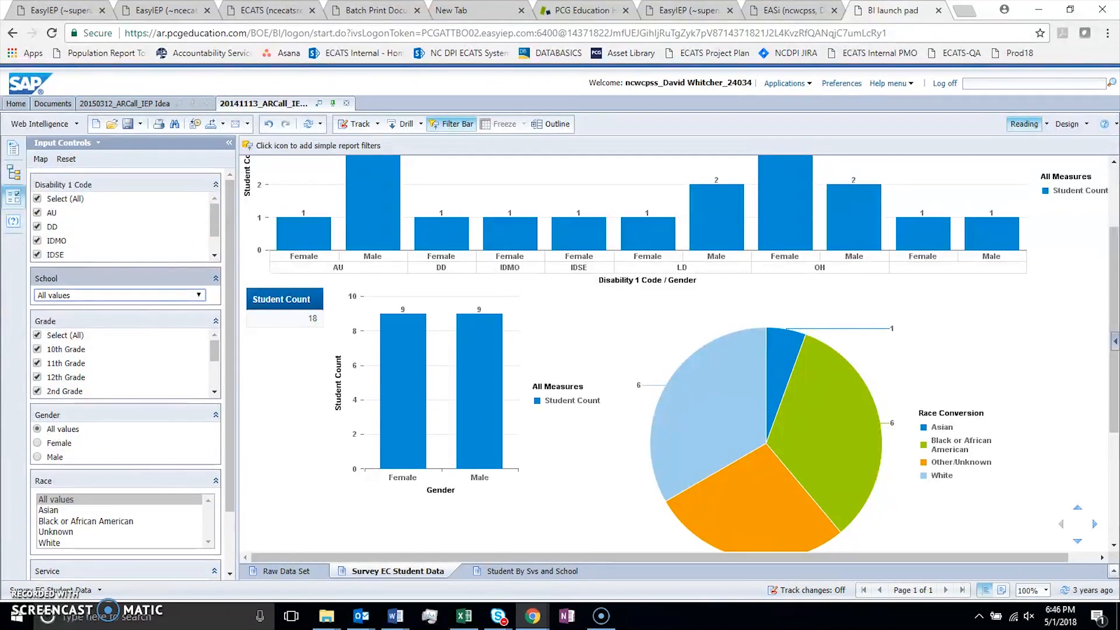
Filter the Survey EC Student Data charts to disability code AU only, examine them, and restore all disability codes
click(37, 199)
click(38, 212)
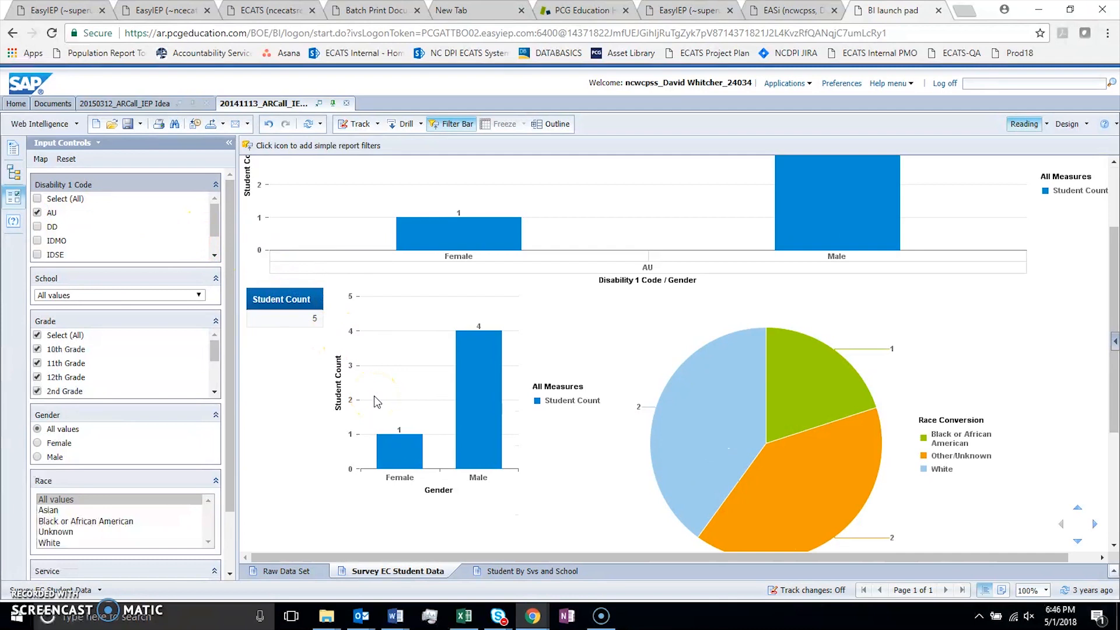
scroll(374, 396, down, 1)
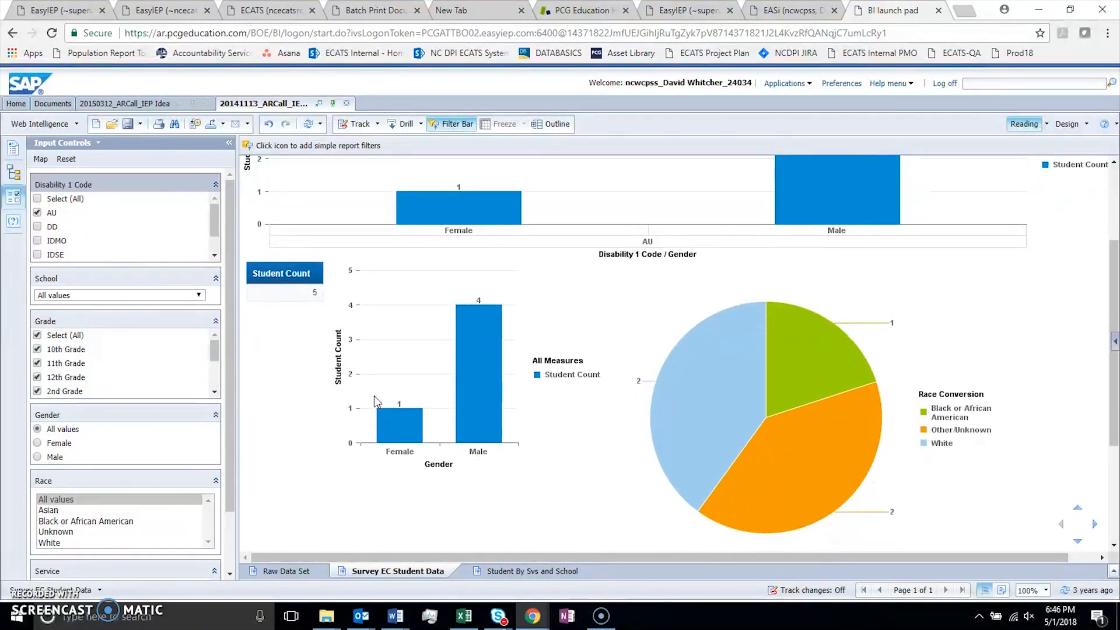
click(37, 197)
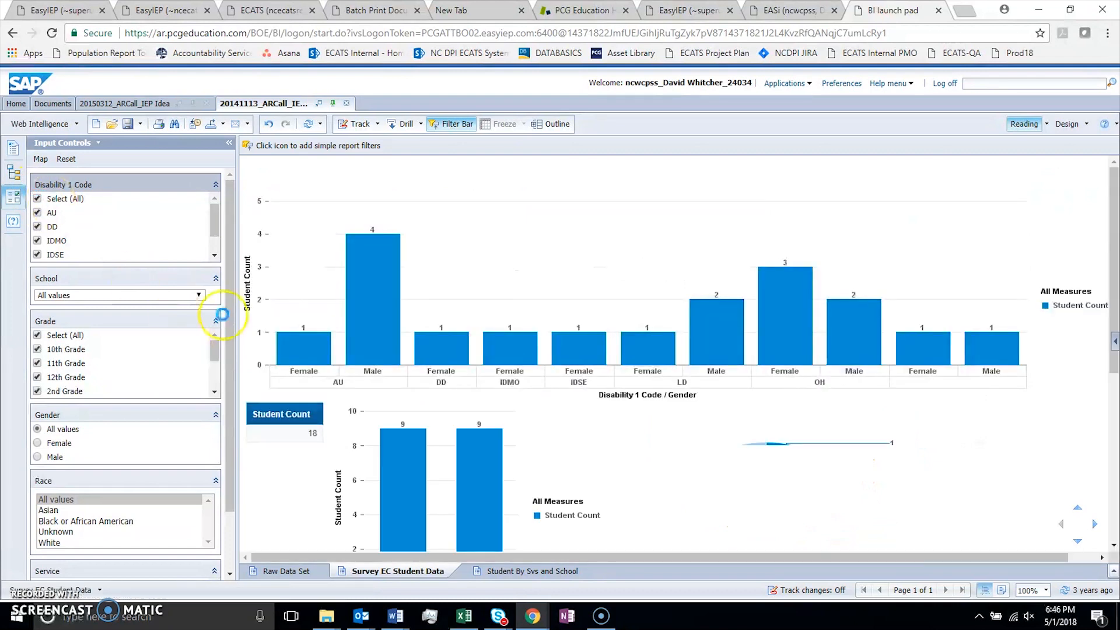
scroll(439, 462, down, 5)
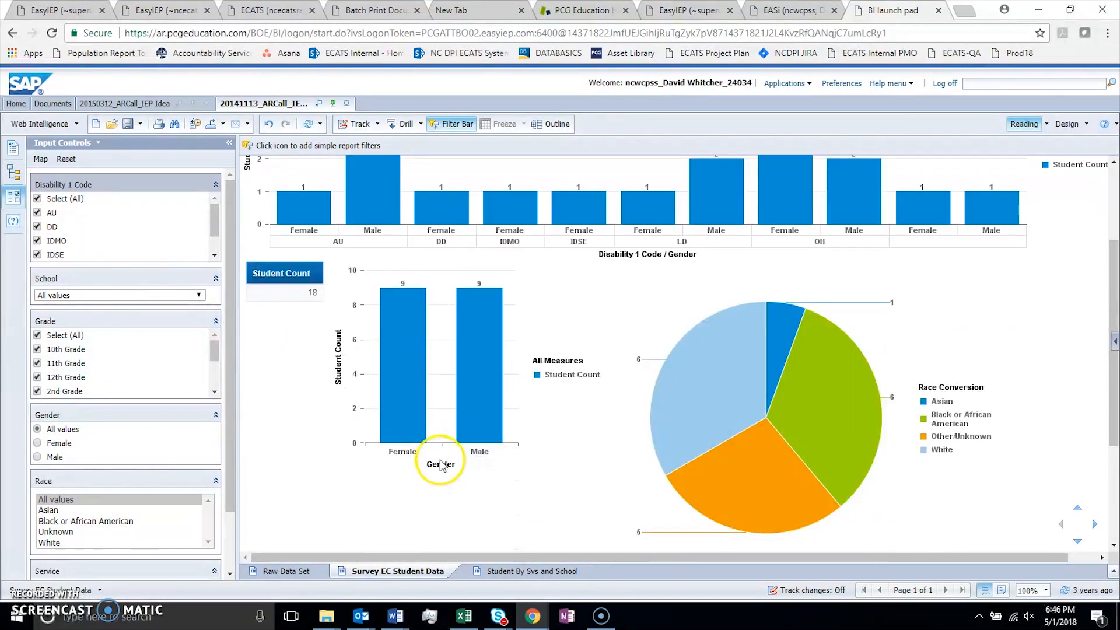
Open the Student By Svs and School report and examine student counts per service, including Math, Reading, Speech/Language and Communication Skills
click(541, 576)
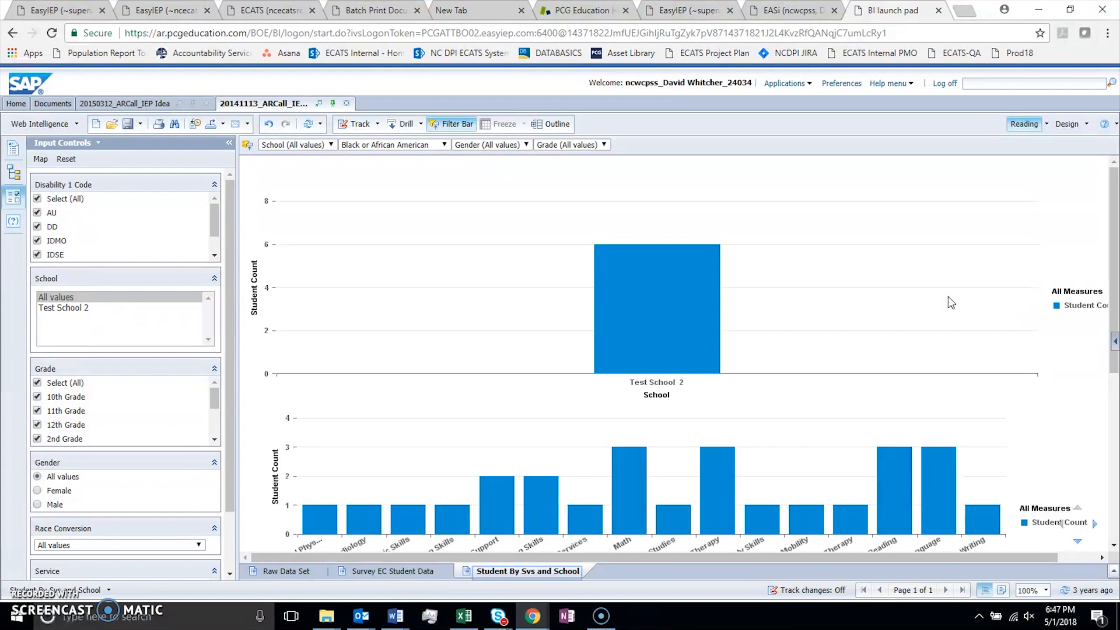
drag(1115, 246, 1115, 323)
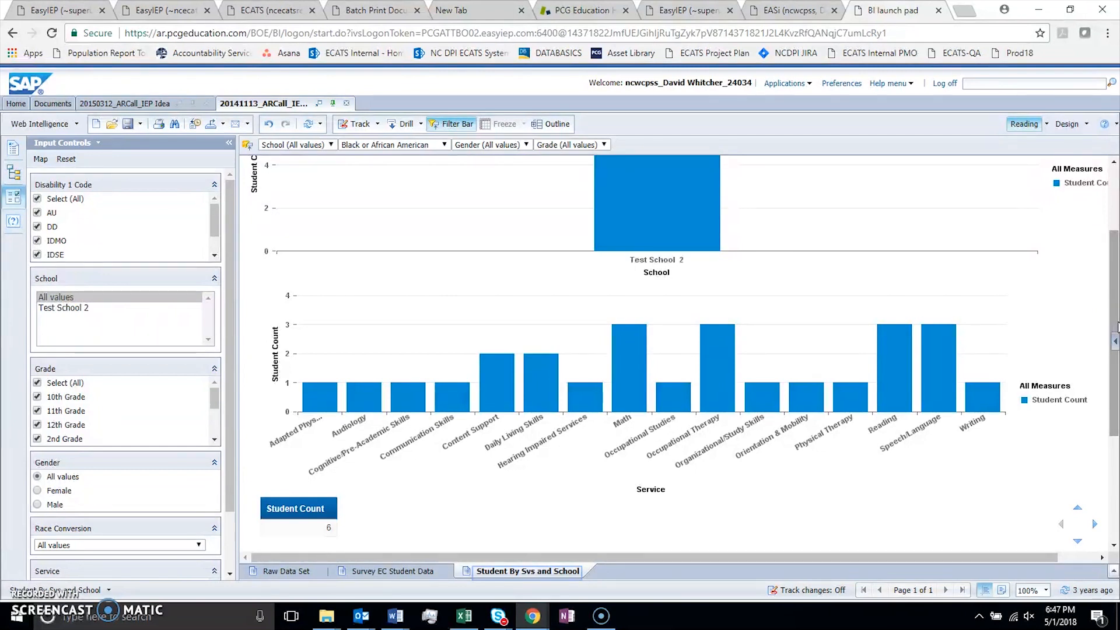
mouse_move(621, 377)
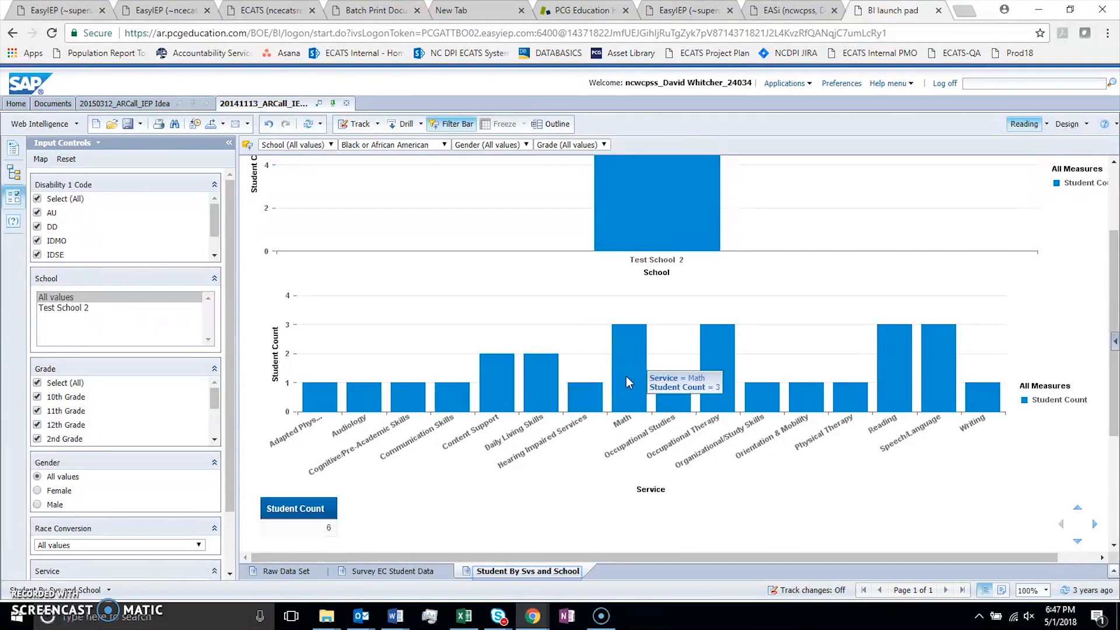
mouse_move(890, 345)
mouse_move(950, 381)
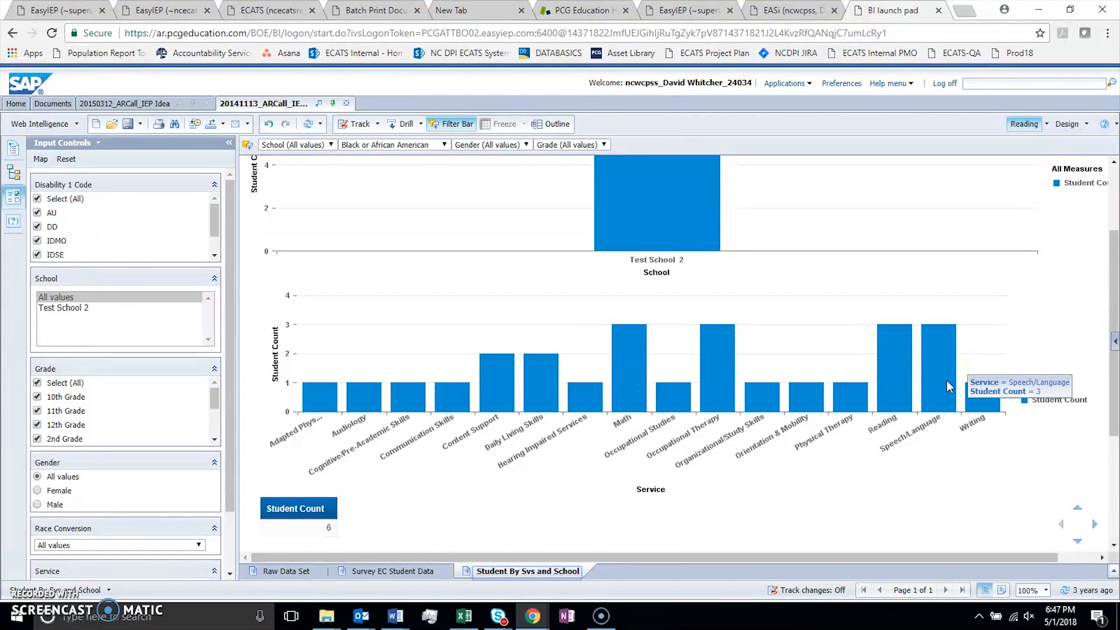
click(467, 408)
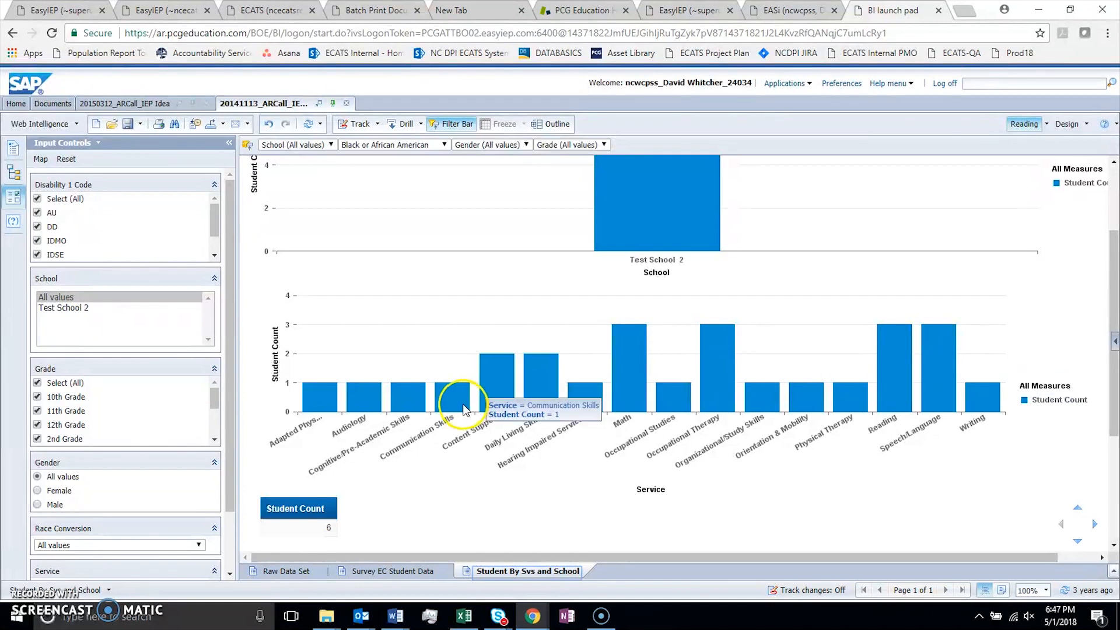
Filter the Student By Svs and School charts to Male students, examine the service chart, and restore all genders
click(37, 505)
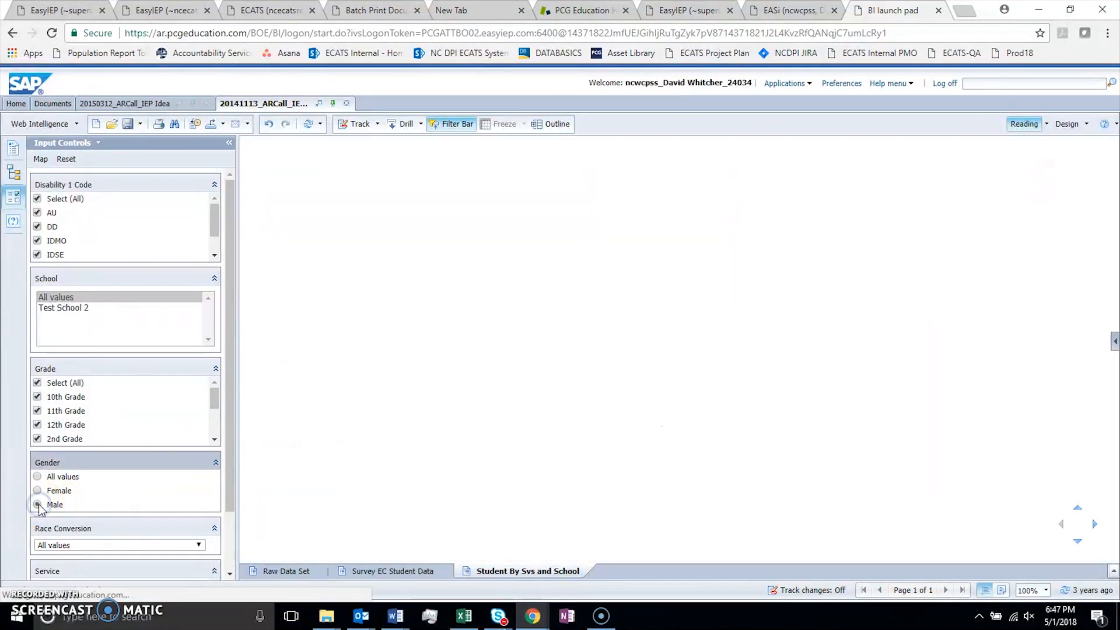
click(37, 491)
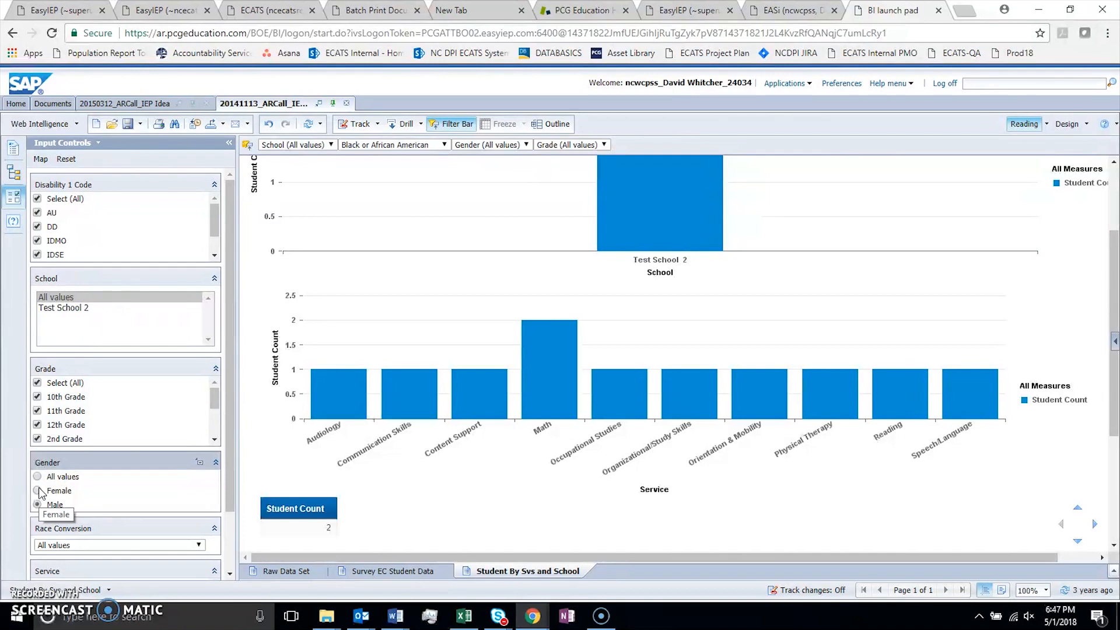
click(37, 477)
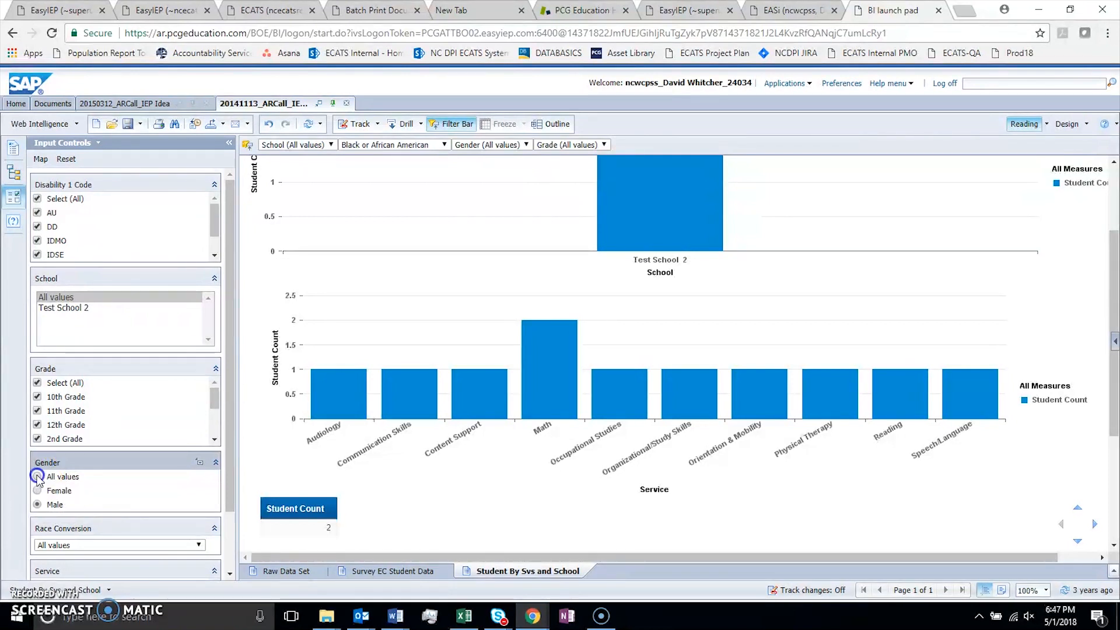
mouse_move(412, 394)
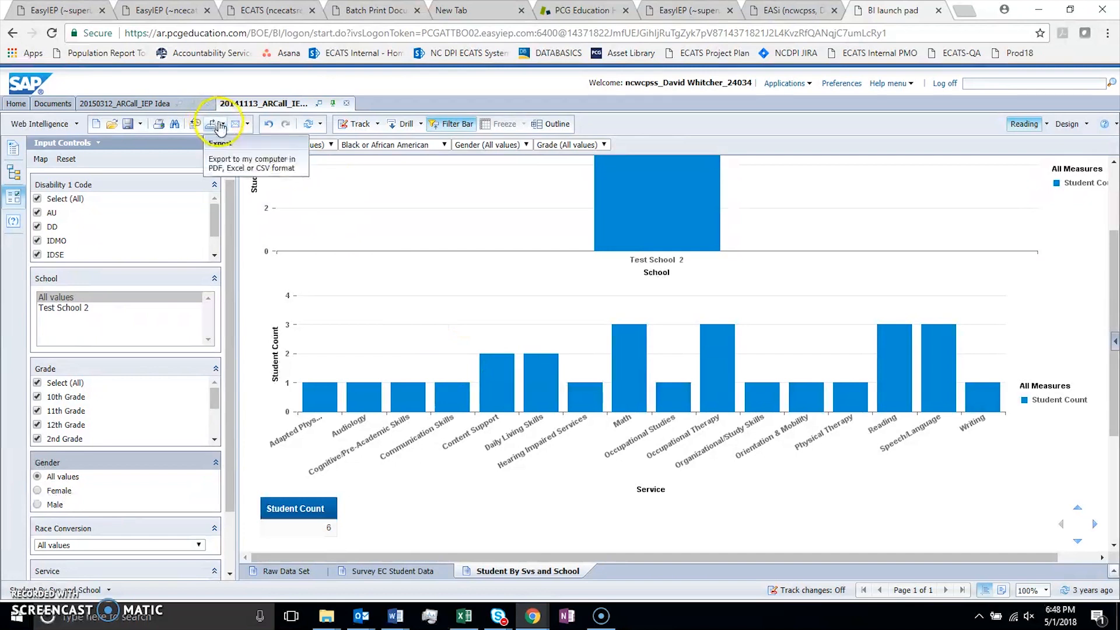
Export the whole 20141113_ARCall_IEP Idea document in Excel format and open the downloaded .xls file
click(222, 126)
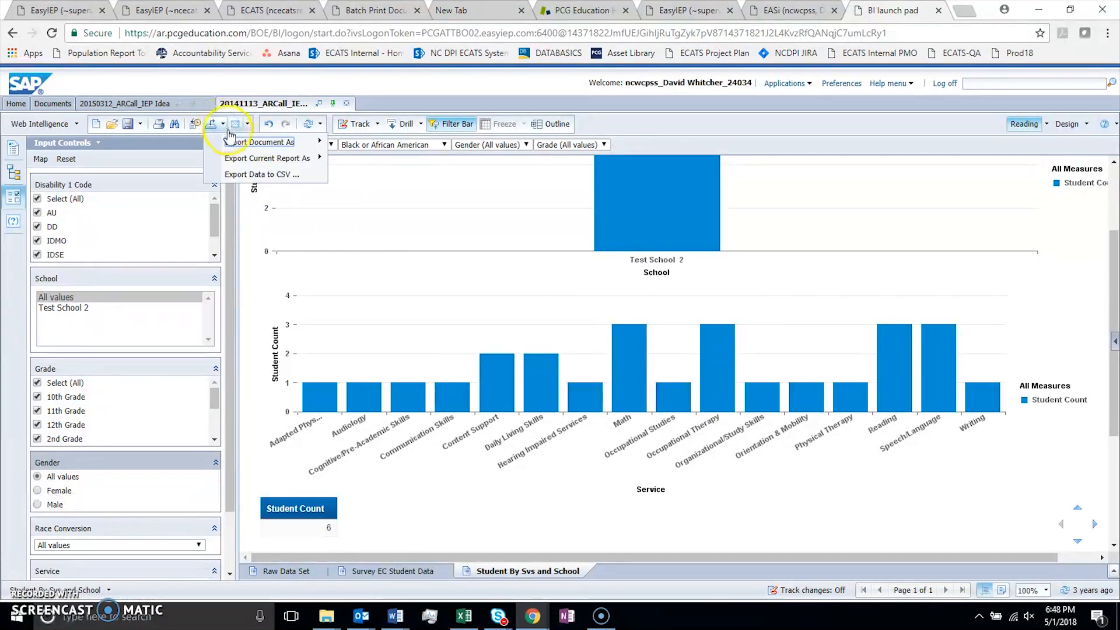
mouse_move(284, 157)
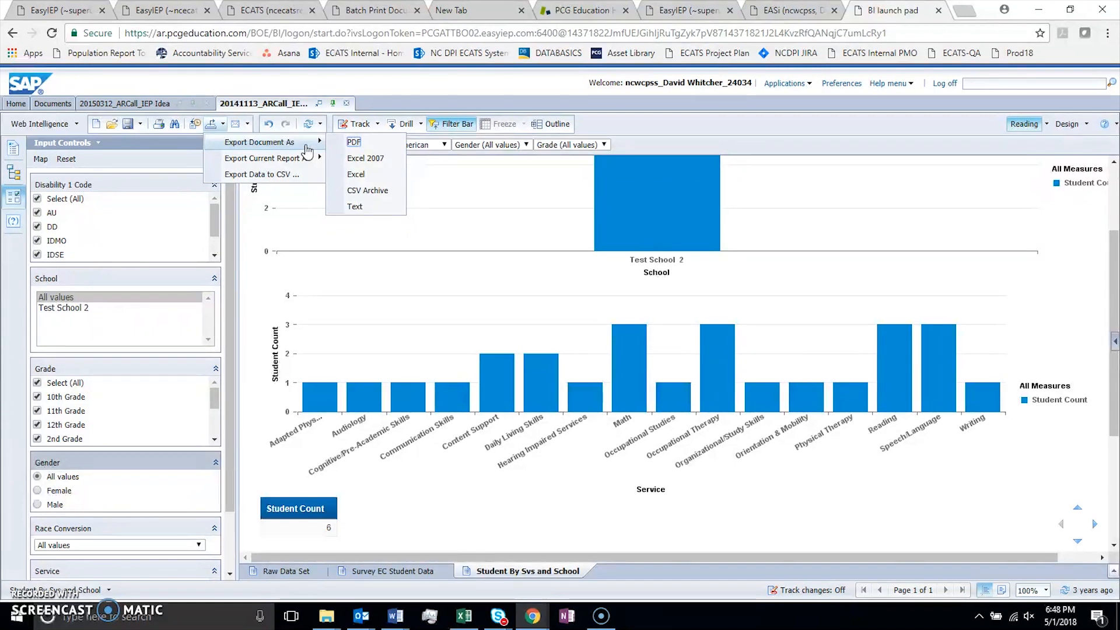
click(366, 162)
click(370, 170)
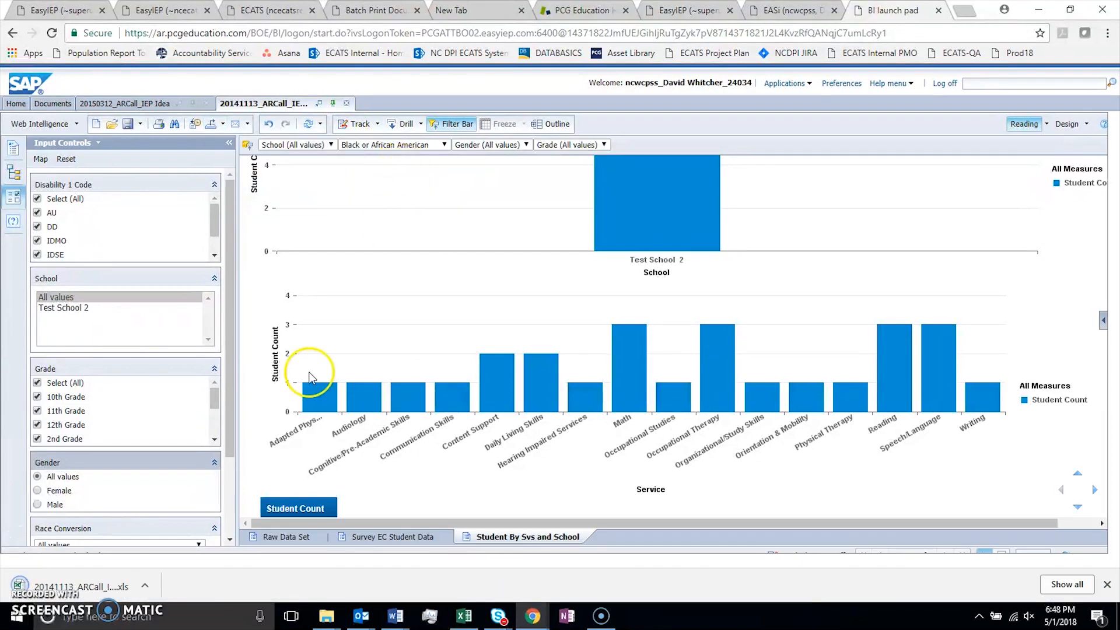
click(144, 585)
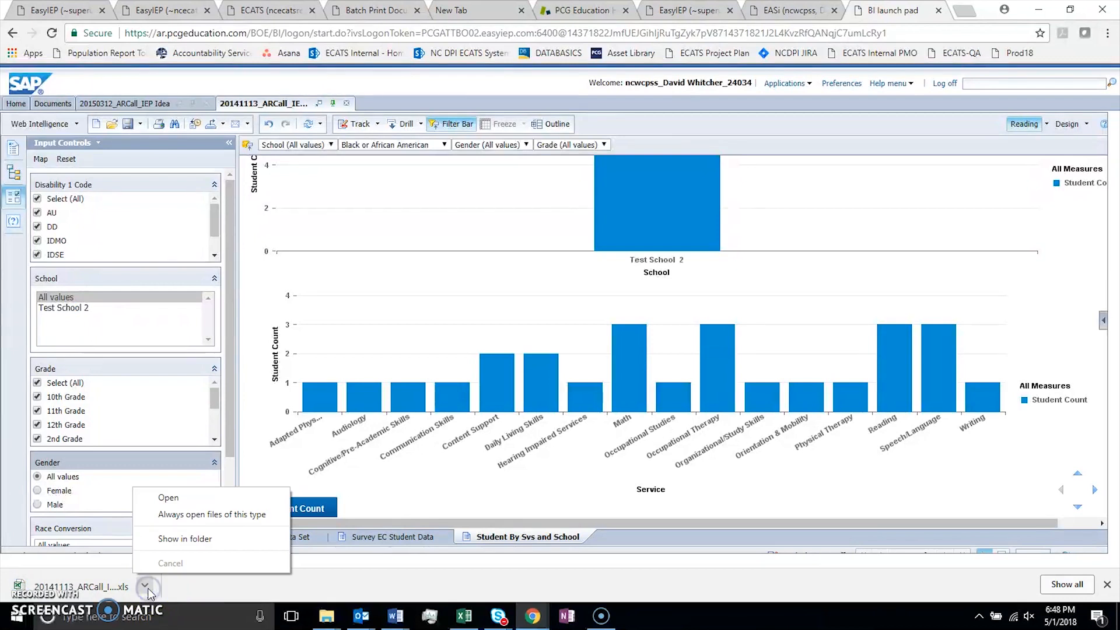
click(196, 497)
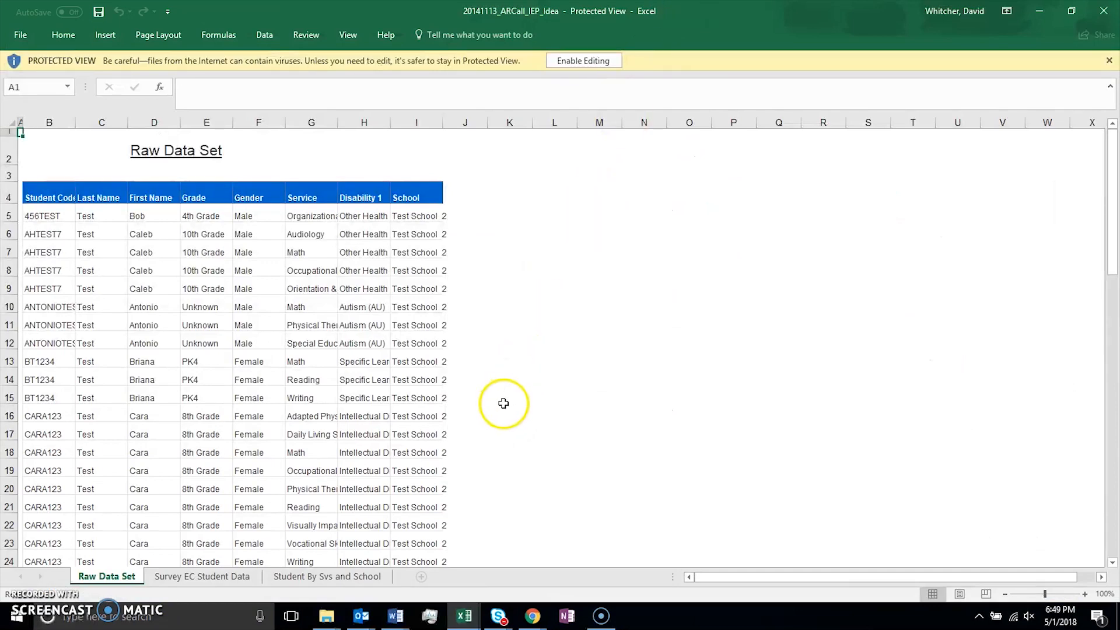
Review the exported workbook's Raw Data Set, Survey EC Student Data and Student By Svs and School sheets, and return to BI launch pad
scroll(505, 406, down, 3)
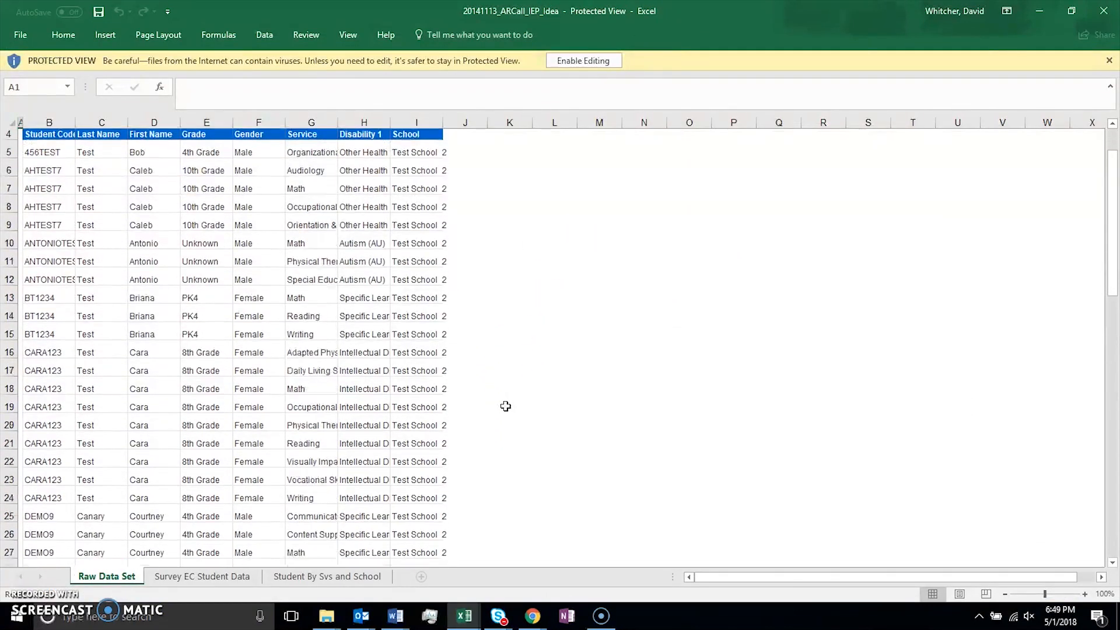
scroll(505, 406, down, 2)
scroll(506, 406, up, 5)
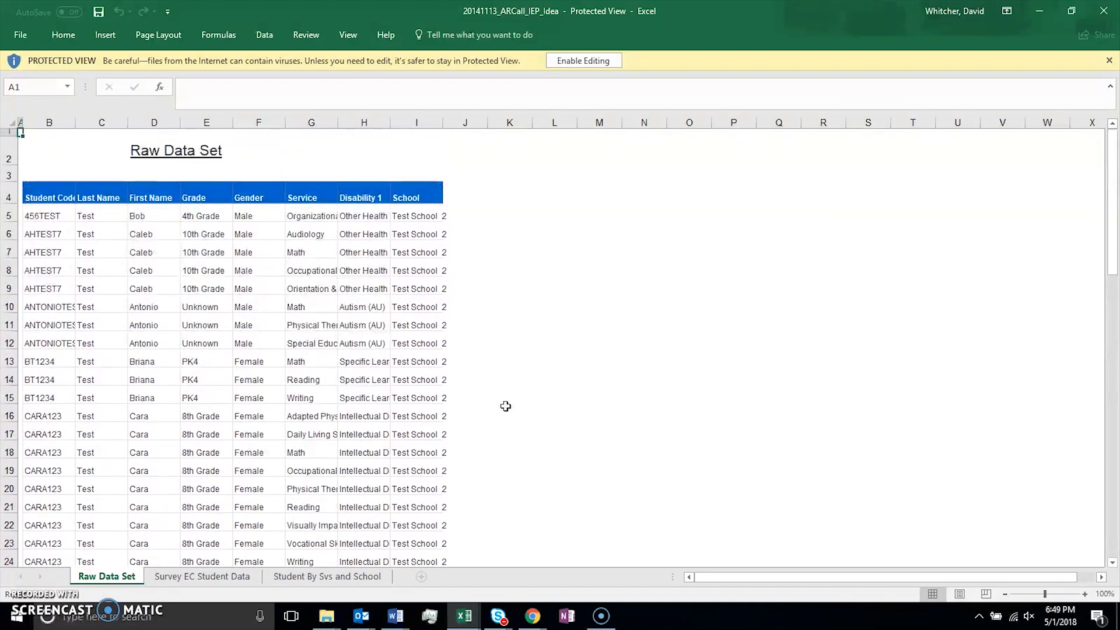
click(203, 578)
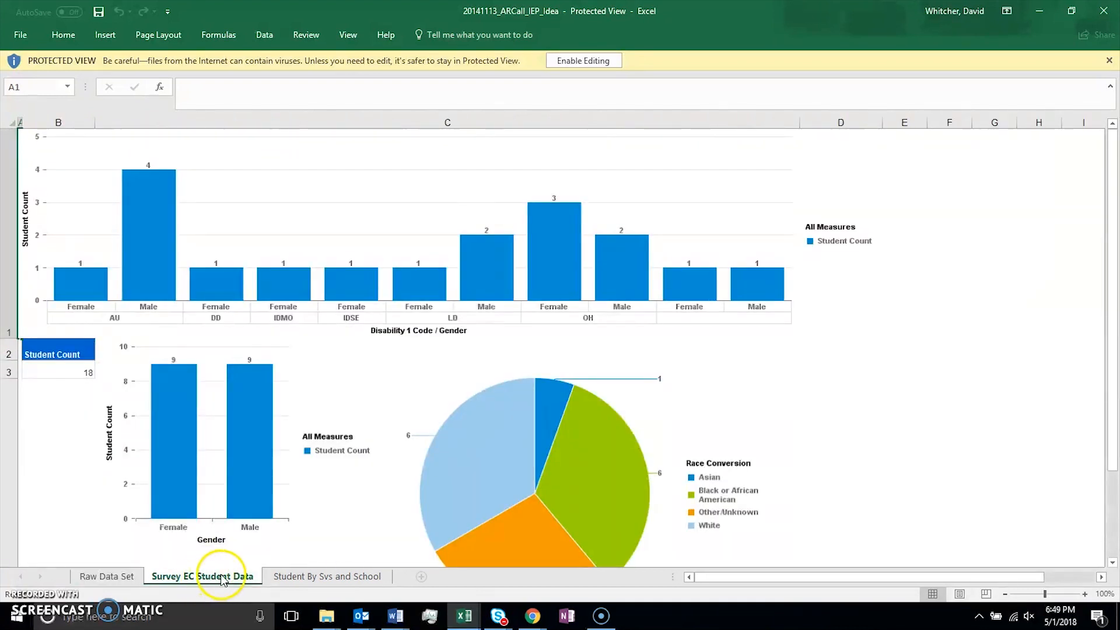
click(284, 578)
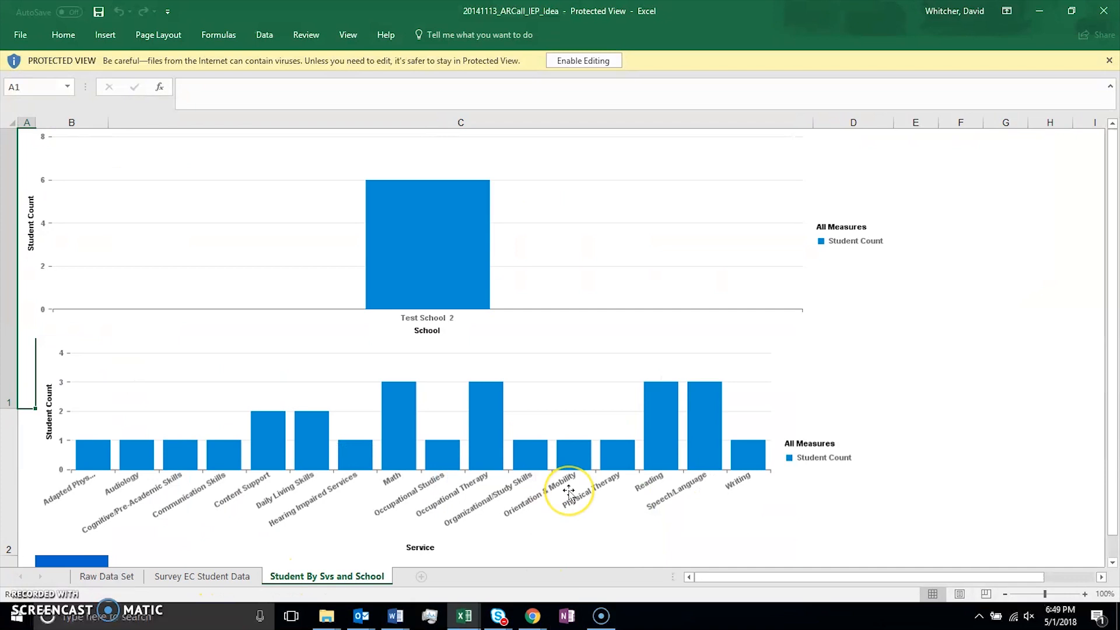
key(alt+Tab)
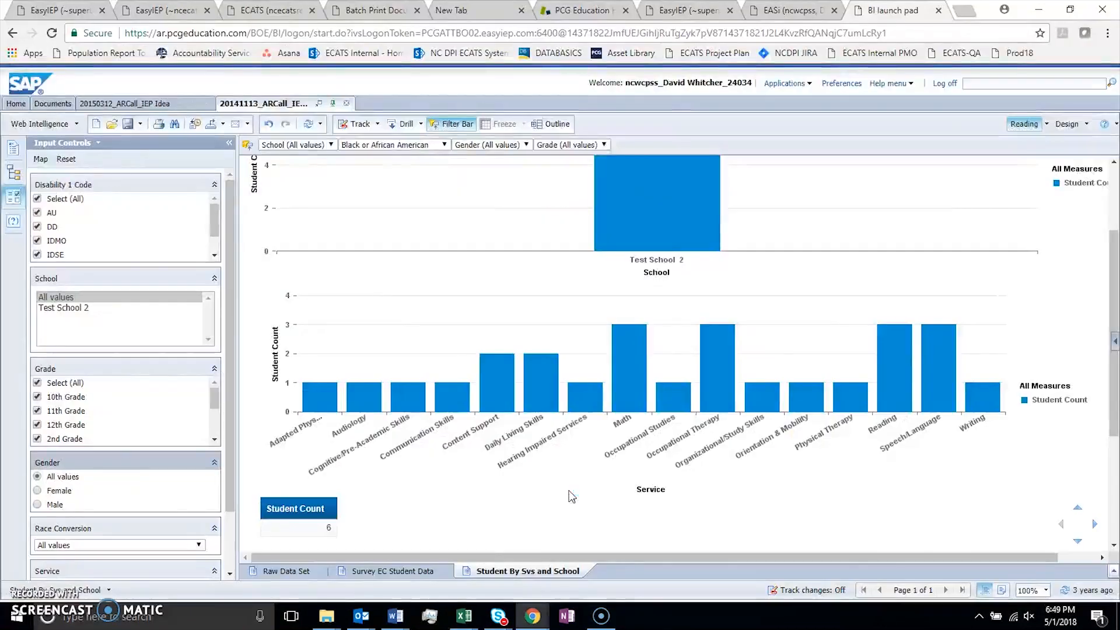
mouse_move(571, 405)
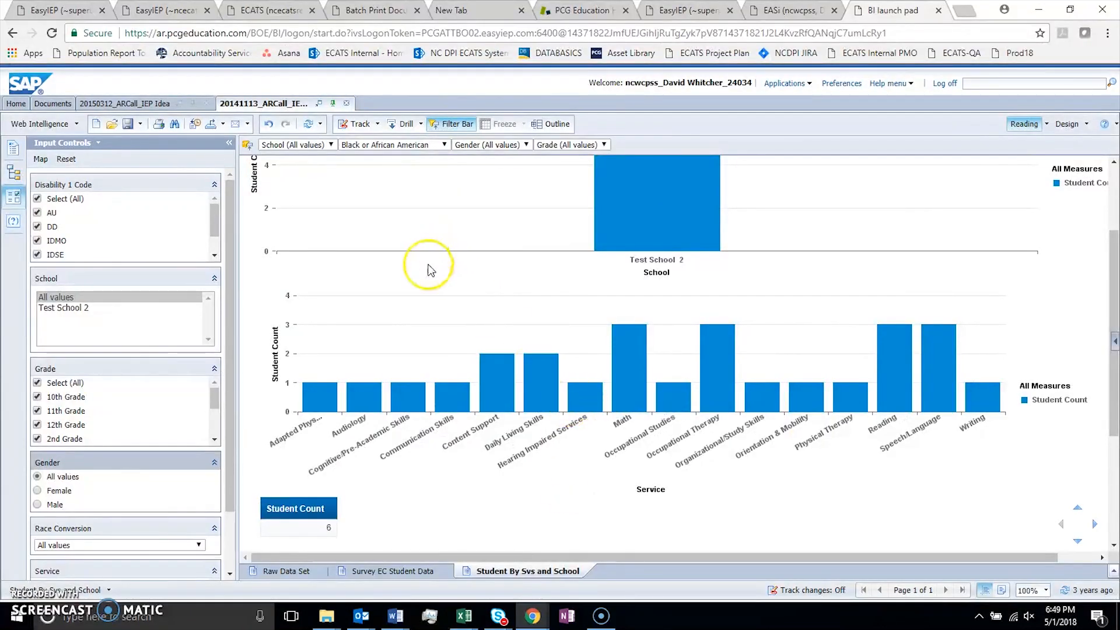
Return to the document list and open the scheduling settings for the EASYIEPAR-1274 report
scroll(398, 301, up, 3)
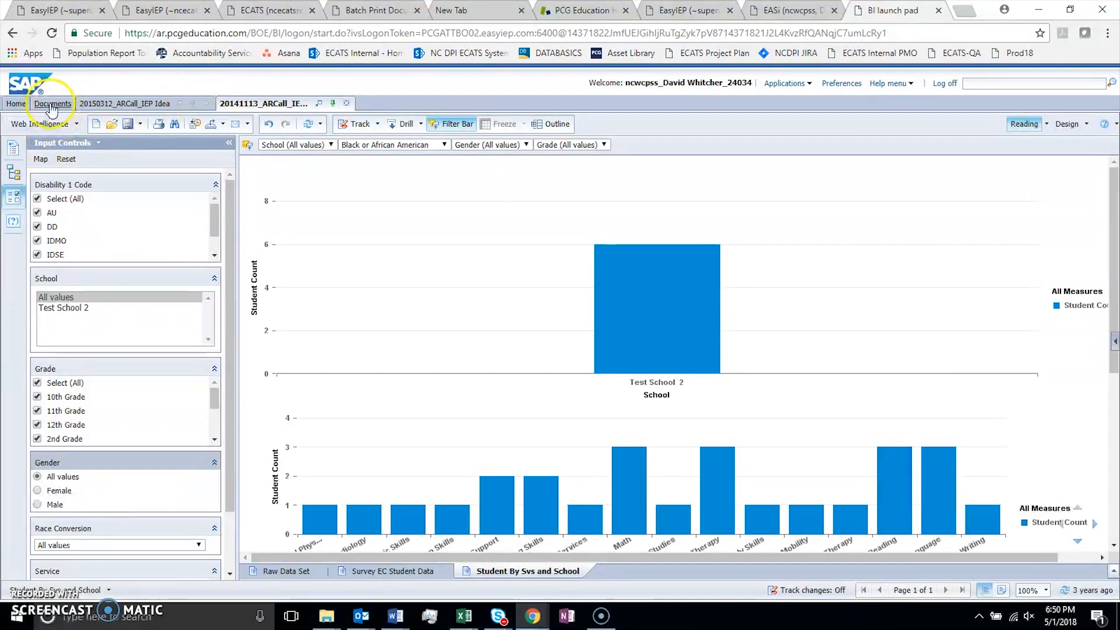
click(17, 105)
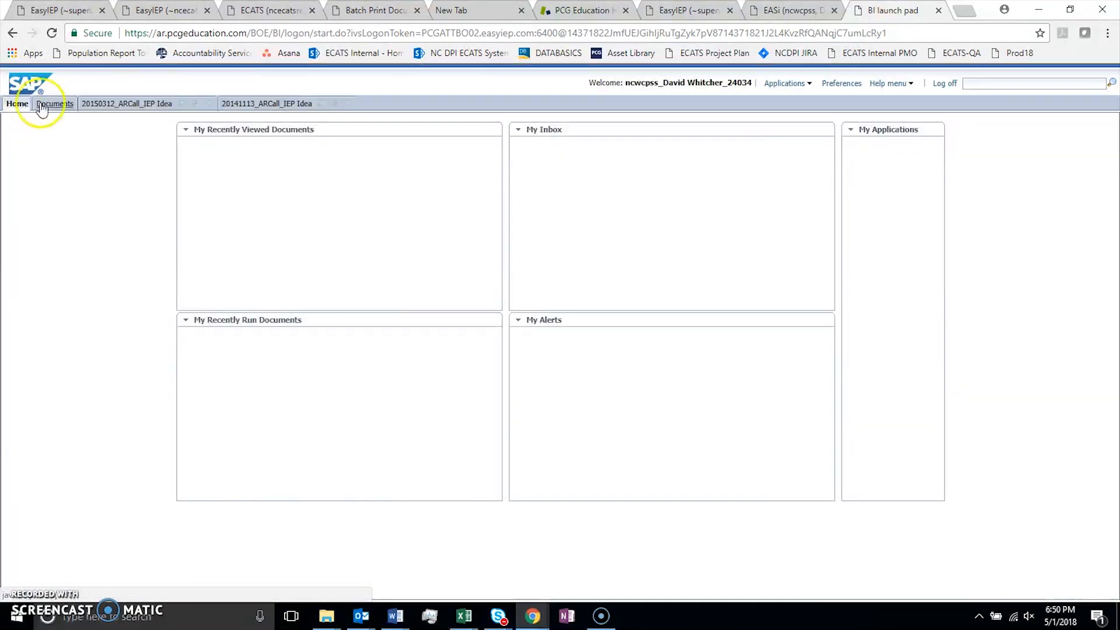
click(41, 107)
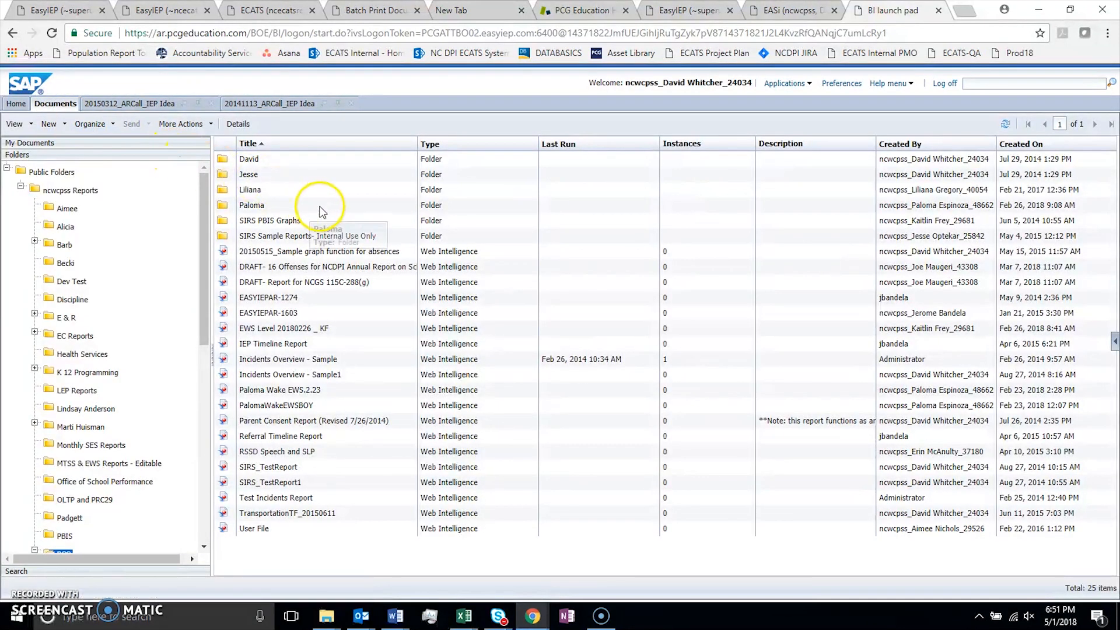
click(277, 301)
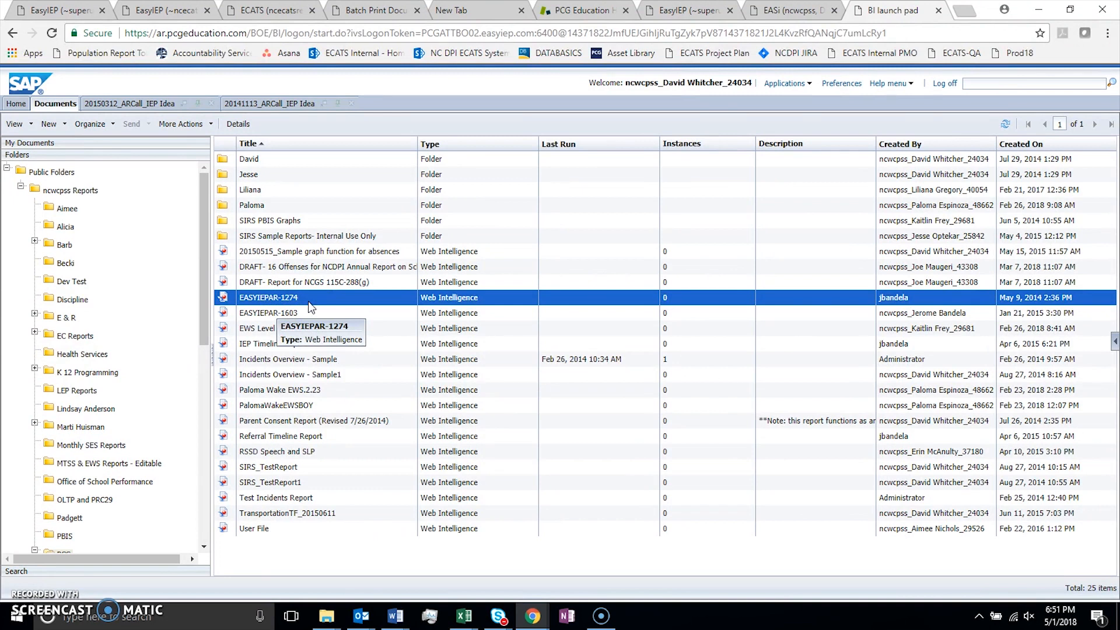
right_click(309, 306)
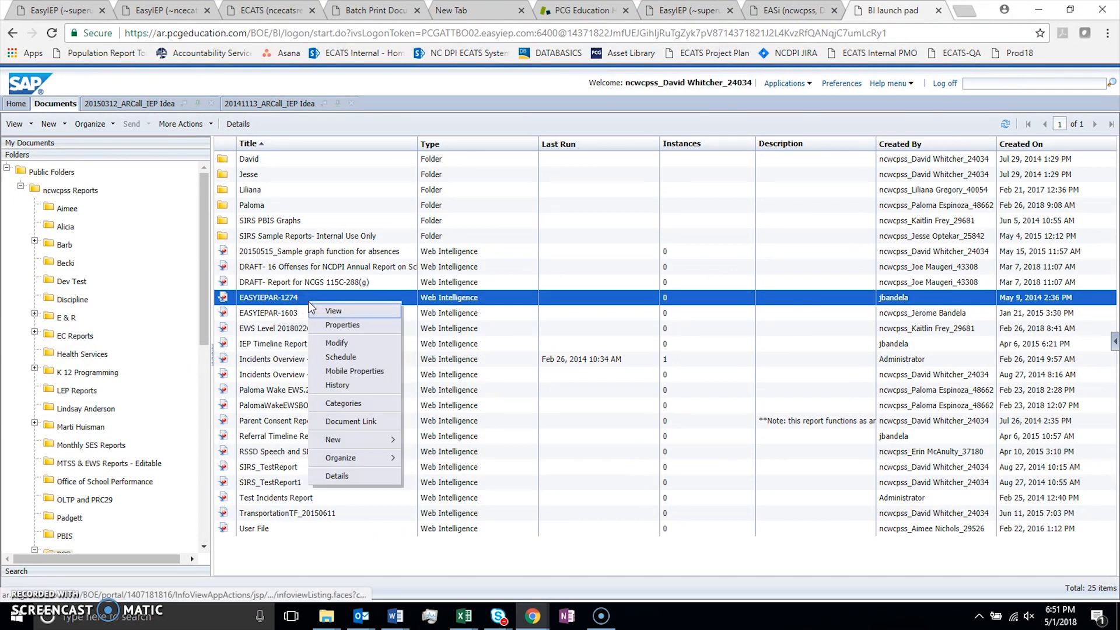
click(343, 311)
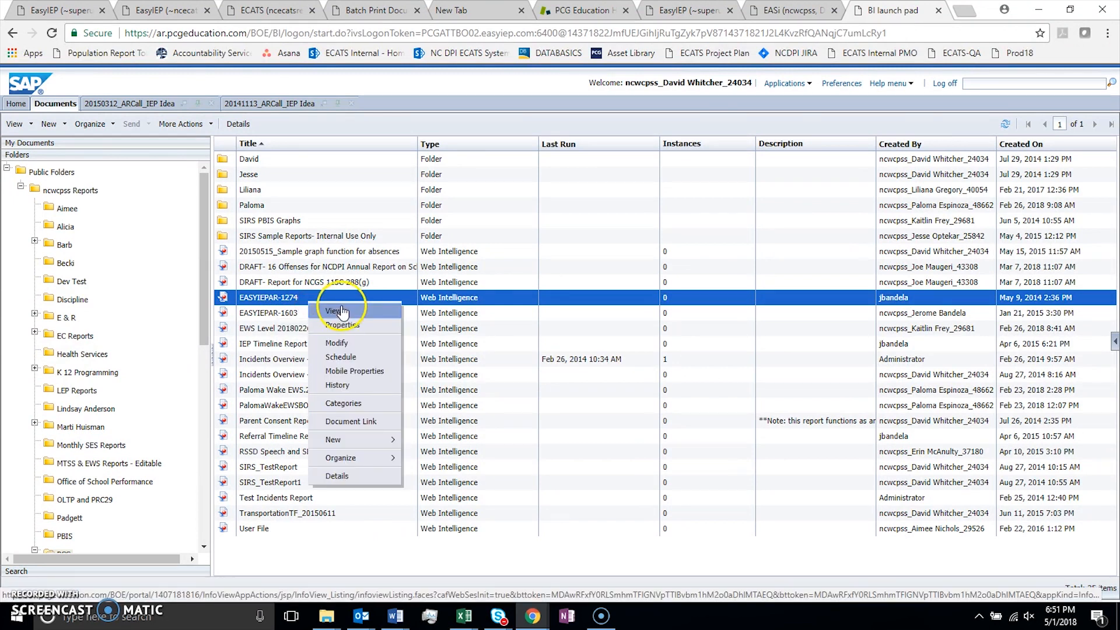
click(360, 356)
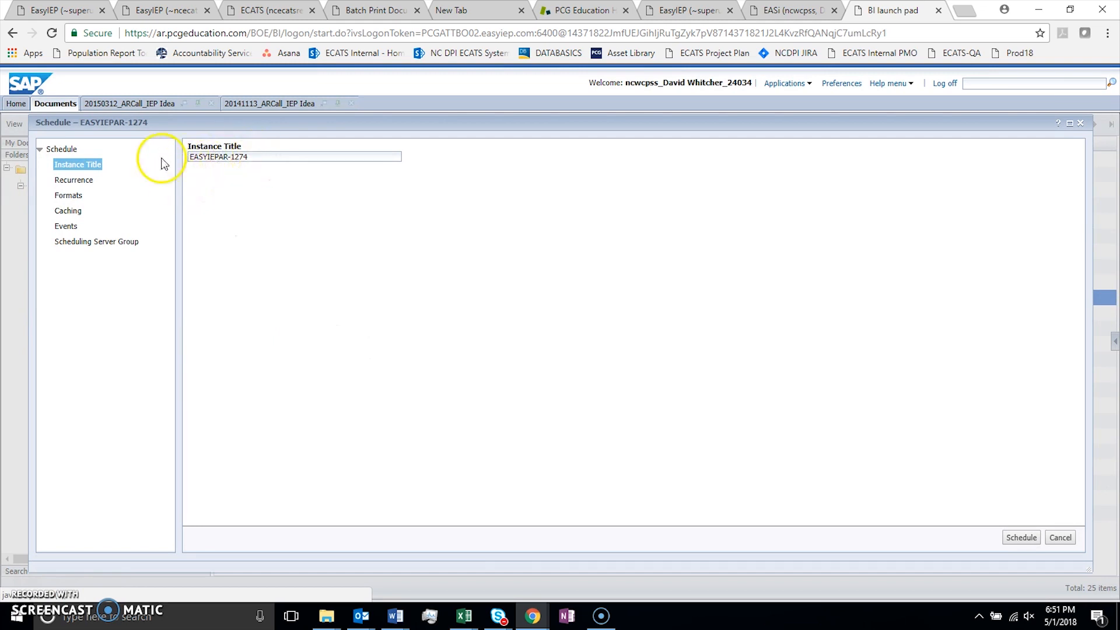
Set the EASYIEPAR-1274 schedule's recurrence to Weekly, running on Monday and Friday
click(80, 180)
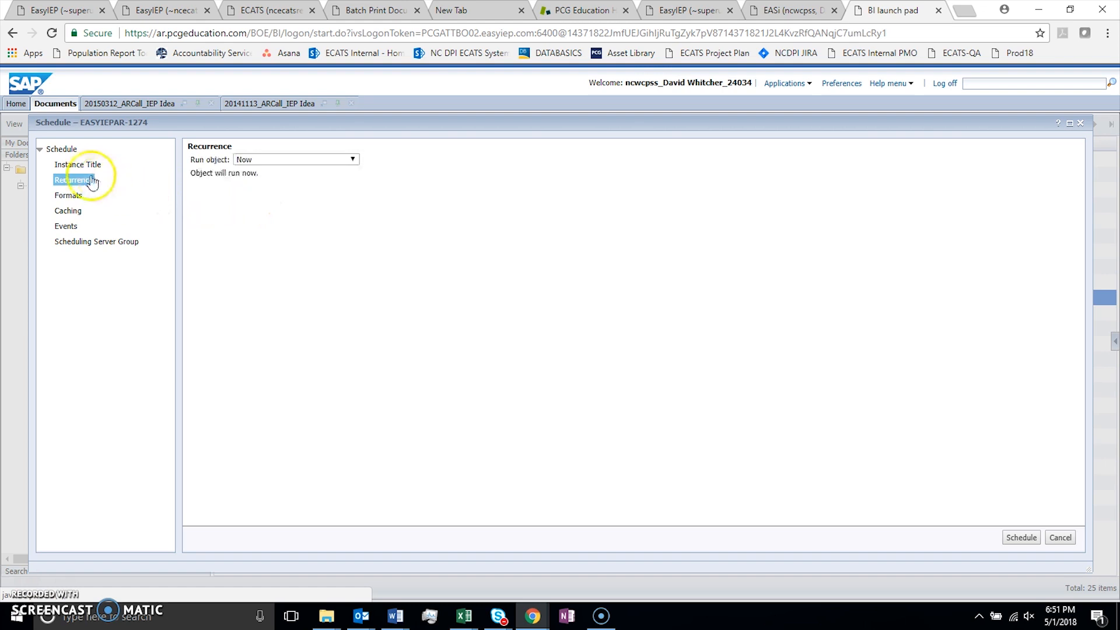
click(300, 161)
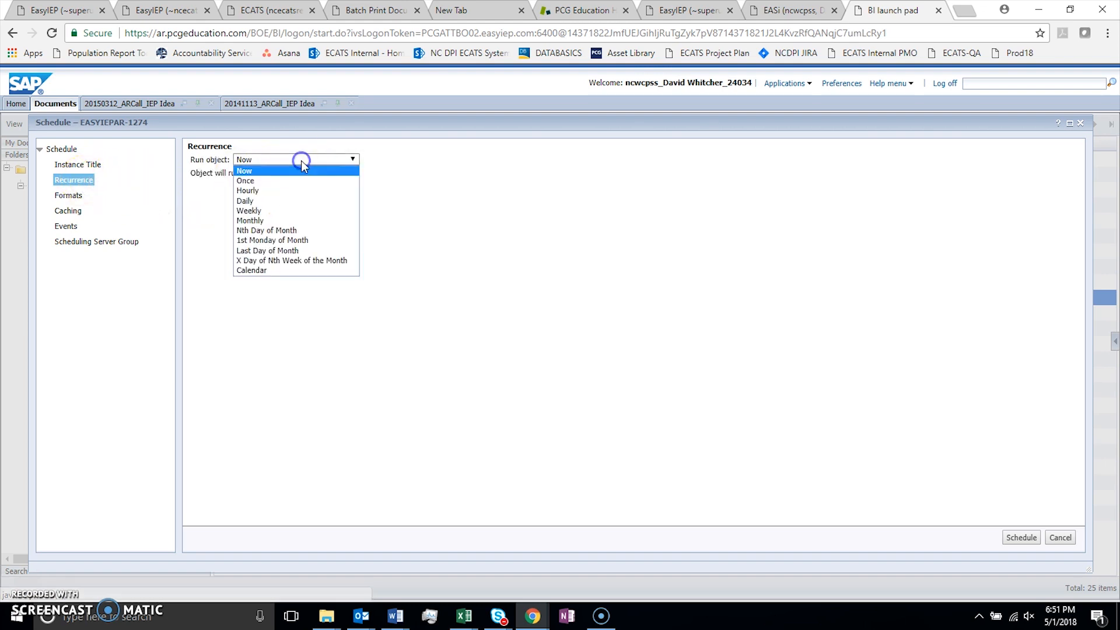
click(293, 209)
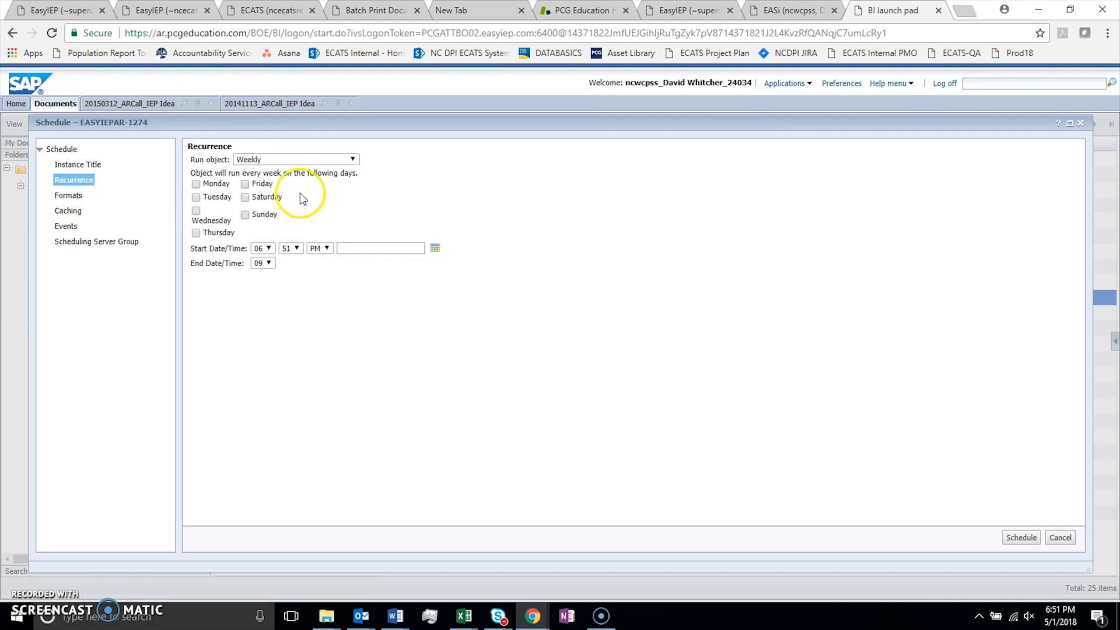
click(207, 186)
click(210, 197)
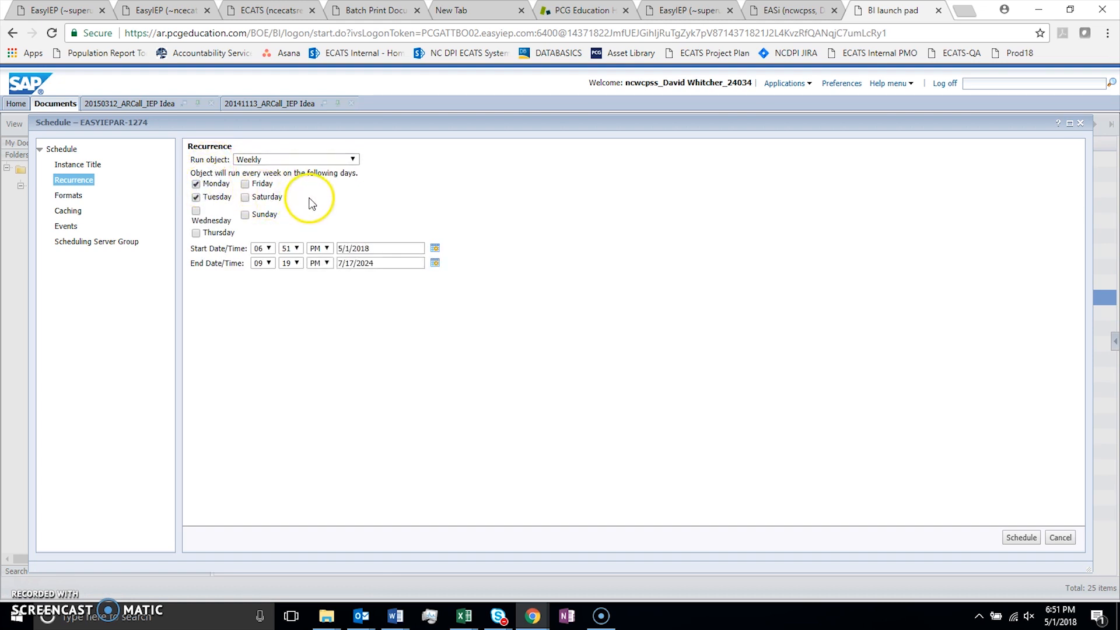
click(209, 198)
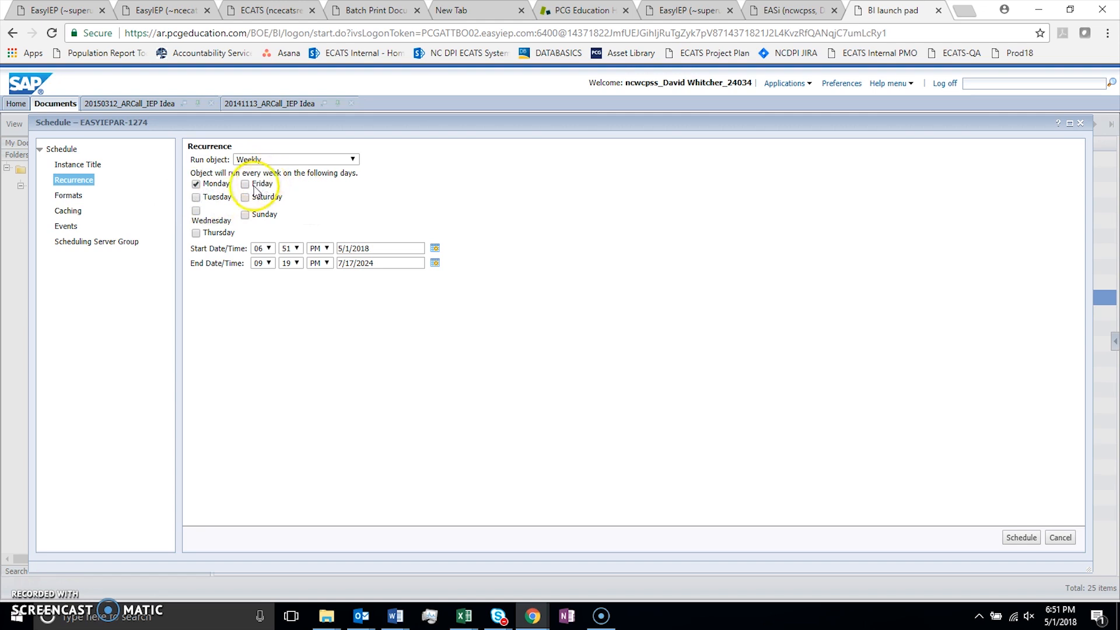
click(254, 185)
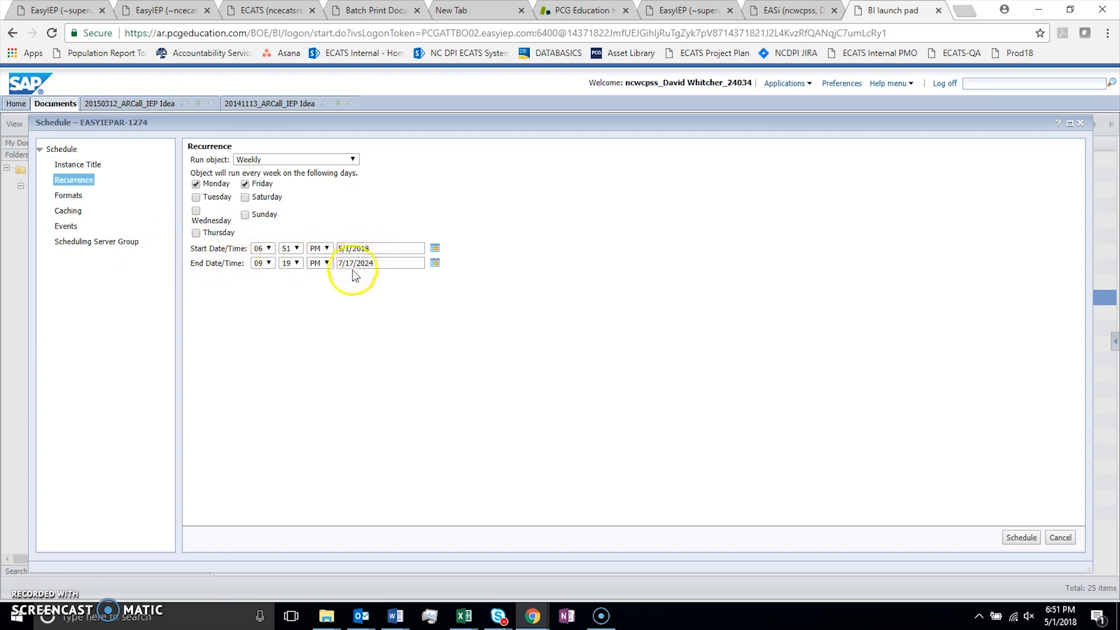
Set the scheduled report's output format to Microsoft Excel instead of Web Intelligence
click(73, 197)
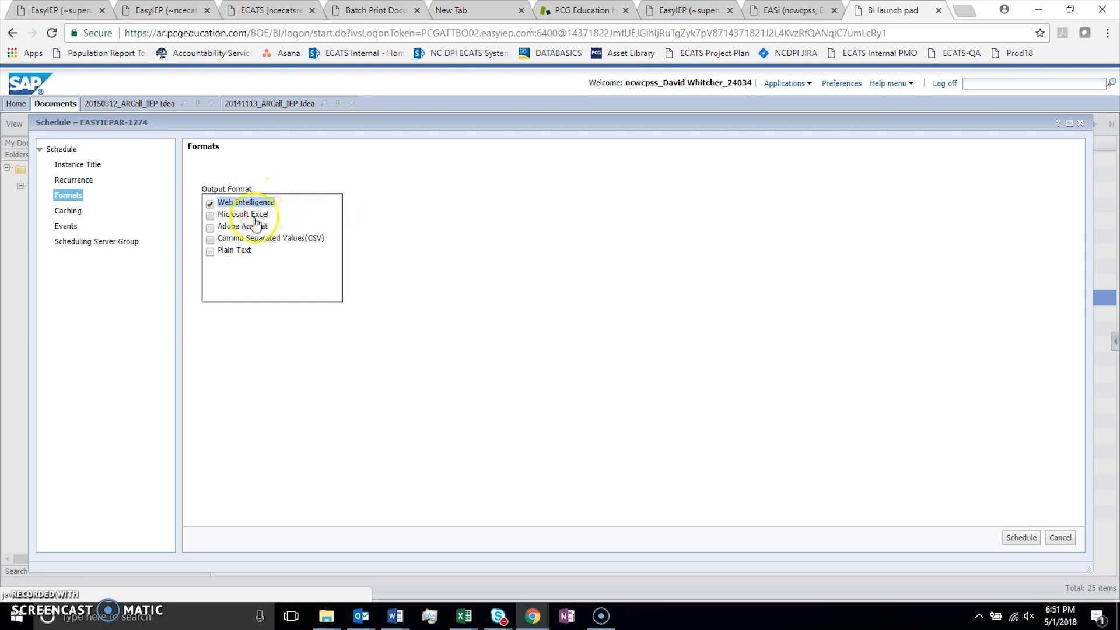
click(223, 214)
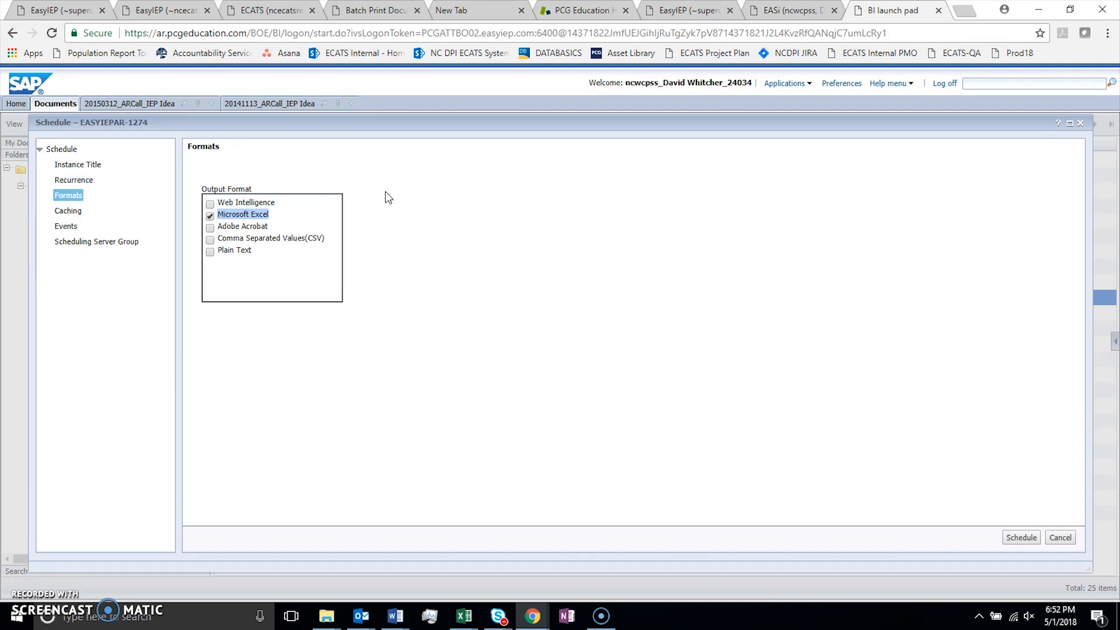
click(562, 256)
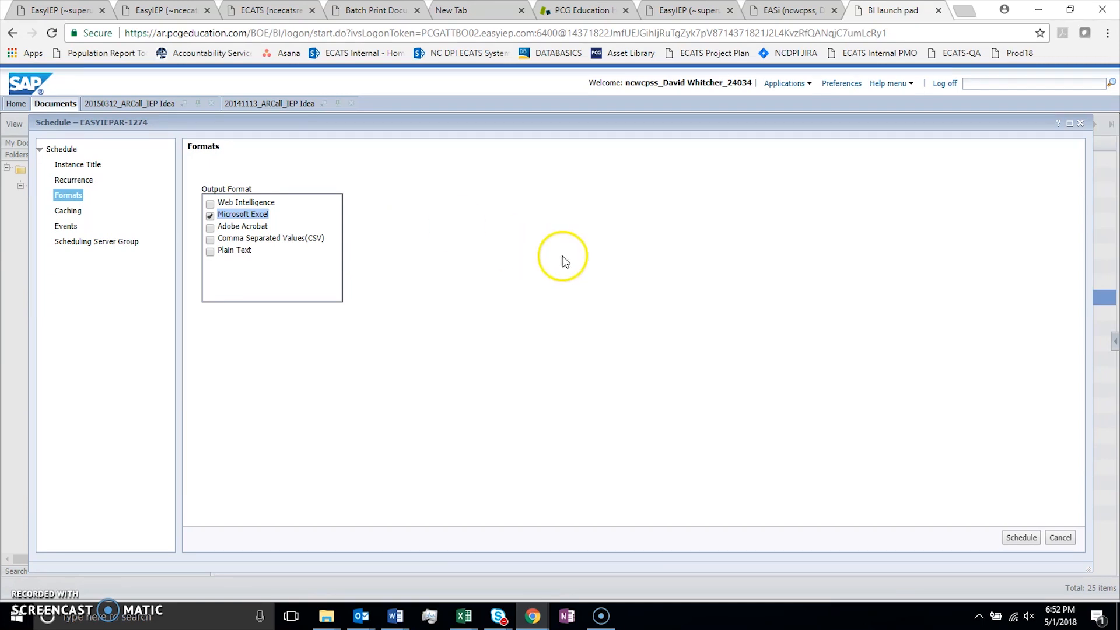